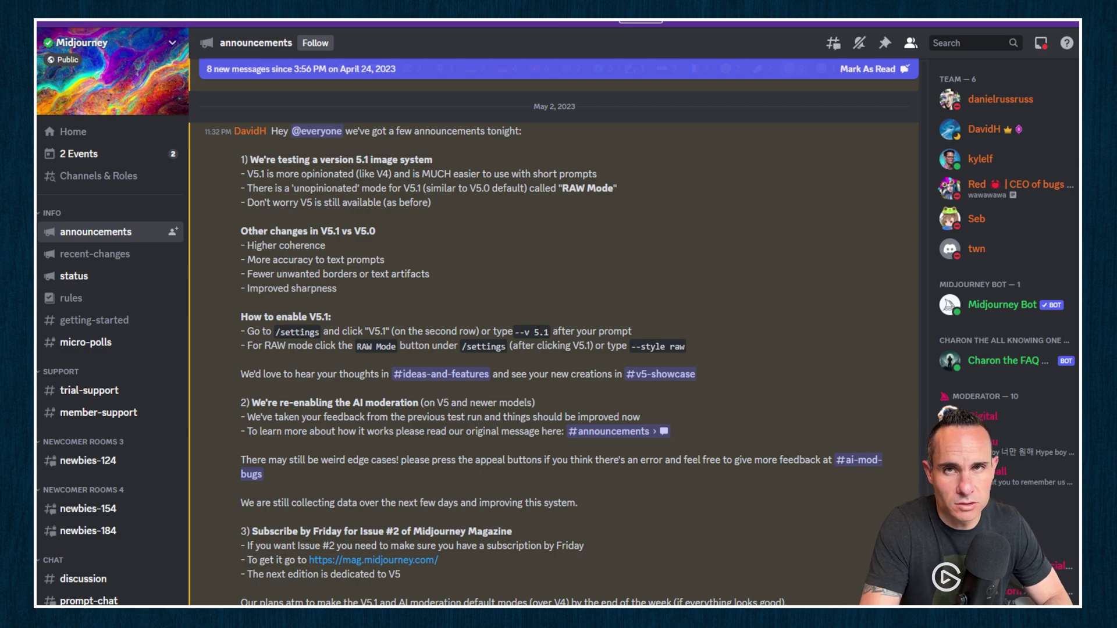
scroll(341, 233, down, 2)
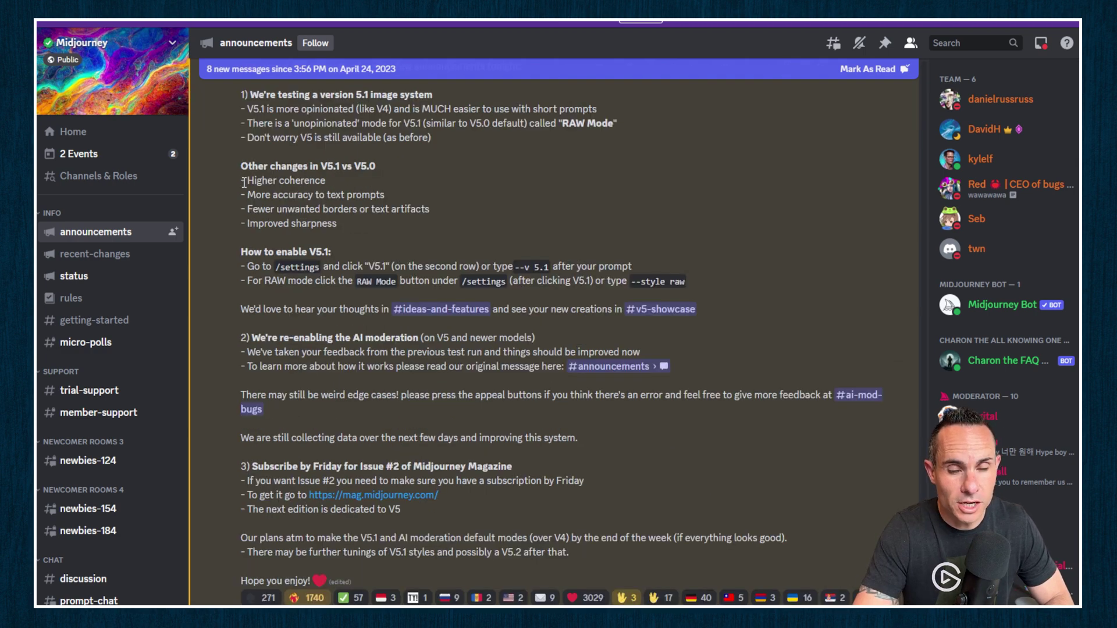
drag(245, 180, 340, 181)
drag(248, 196, 385, 196)
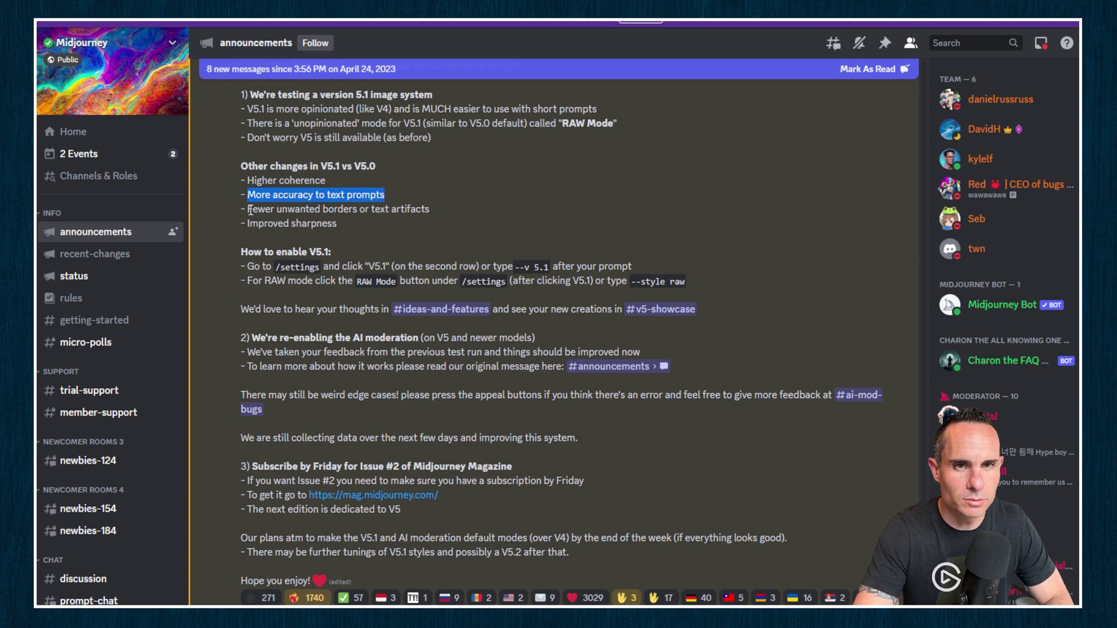
drag(247, 210, 454, 209)
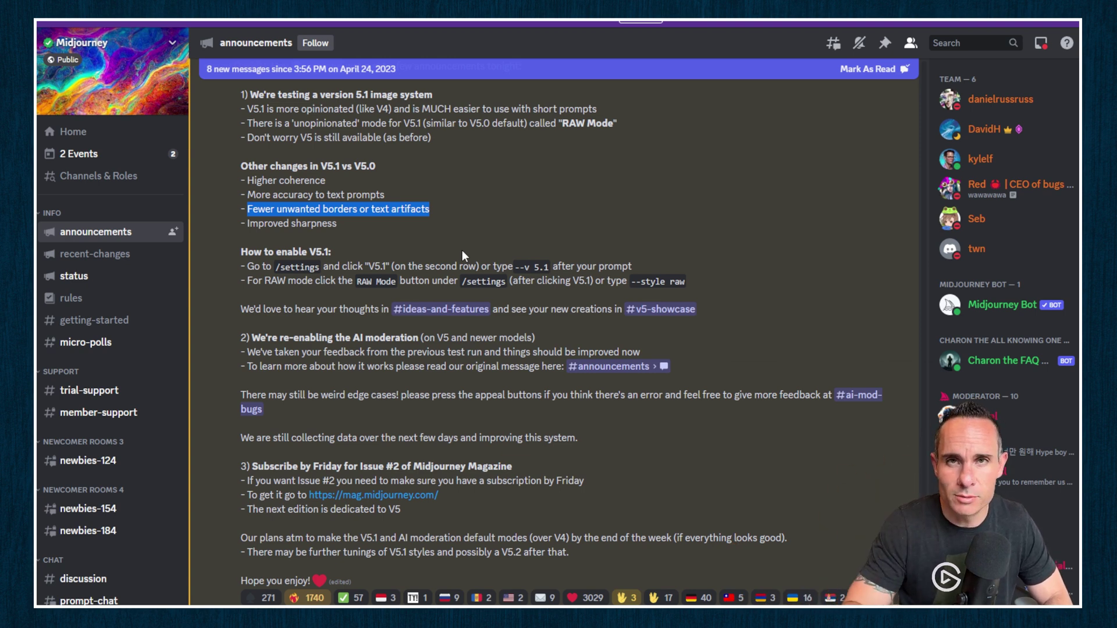
drag(239, 223, 340, 222)
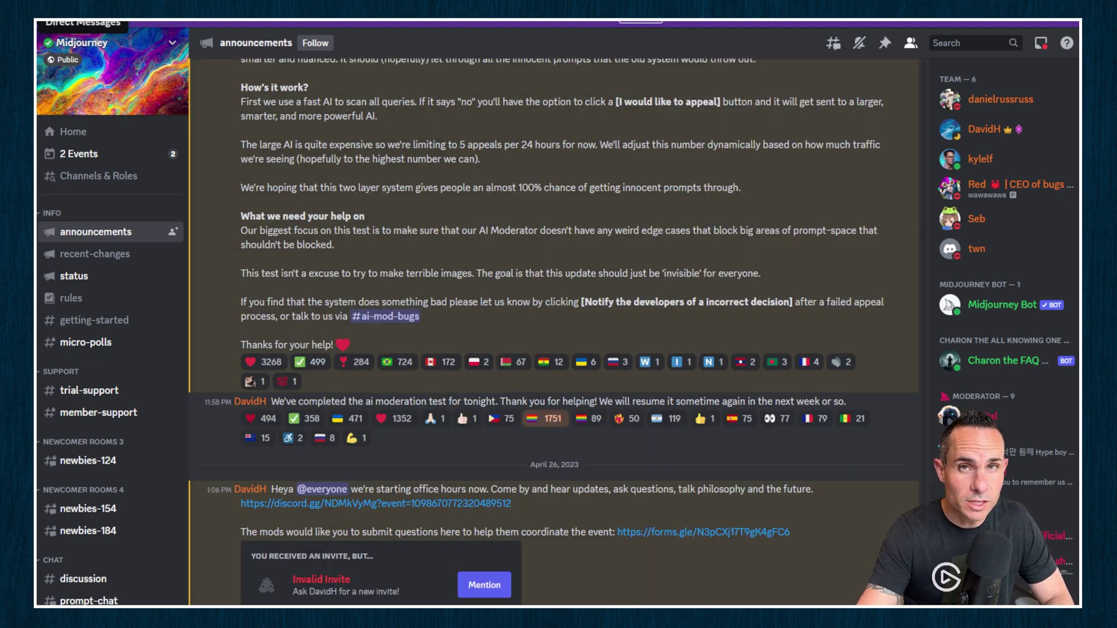
- Show the Midjourney settings panel with /settings: MJ version 5.1, Base quality, Style med, Fast mode
scroll(519, 560, down, 4)
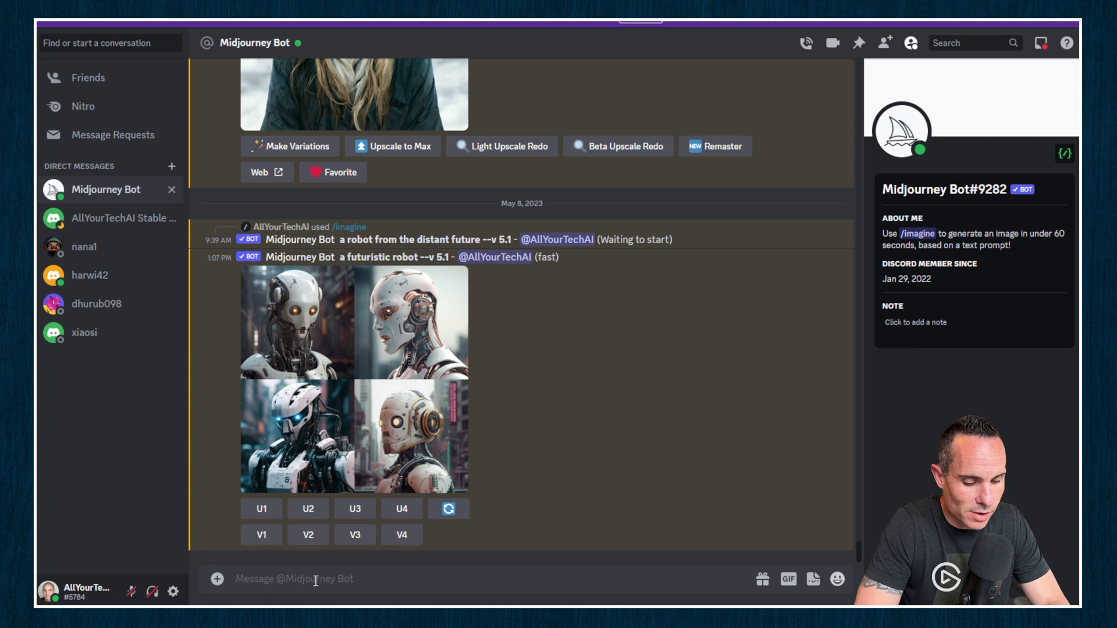
text(/)
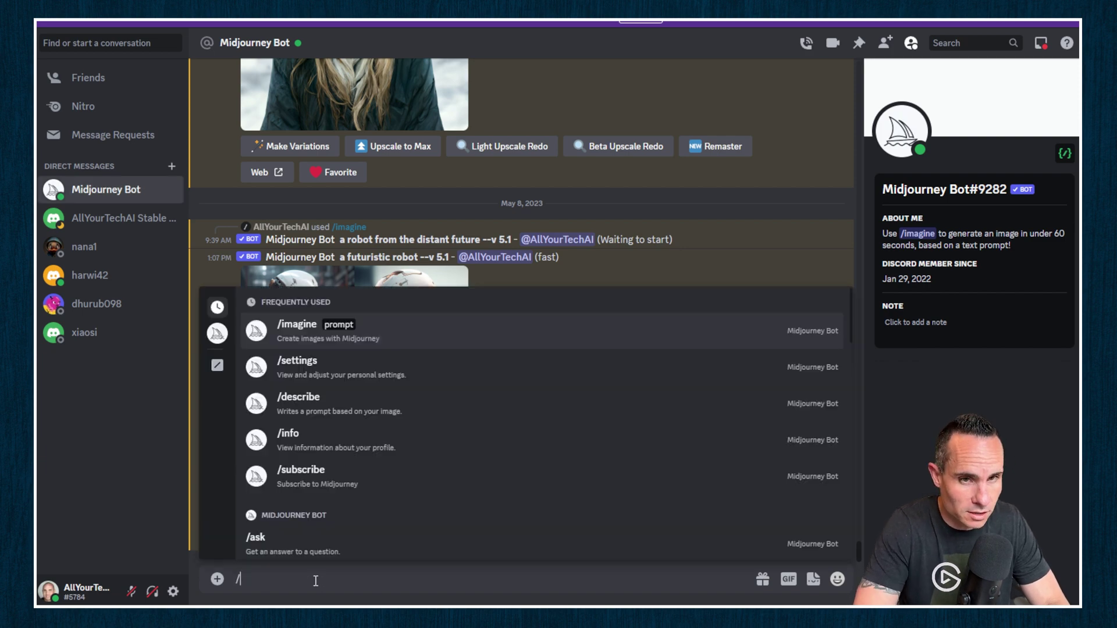
click(300, 367)
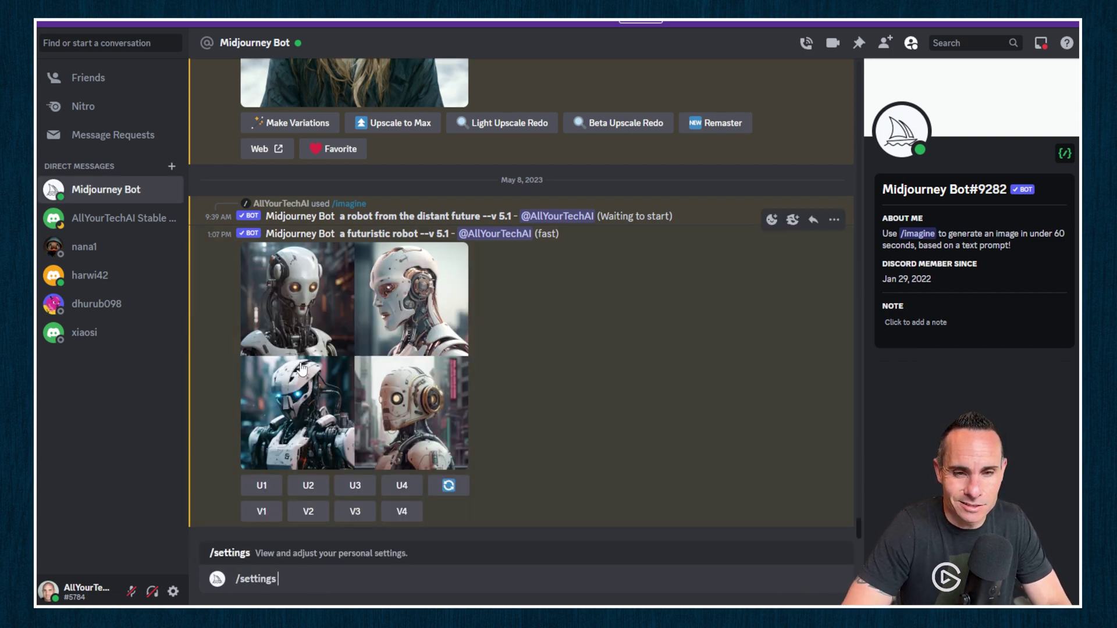
key(Return)
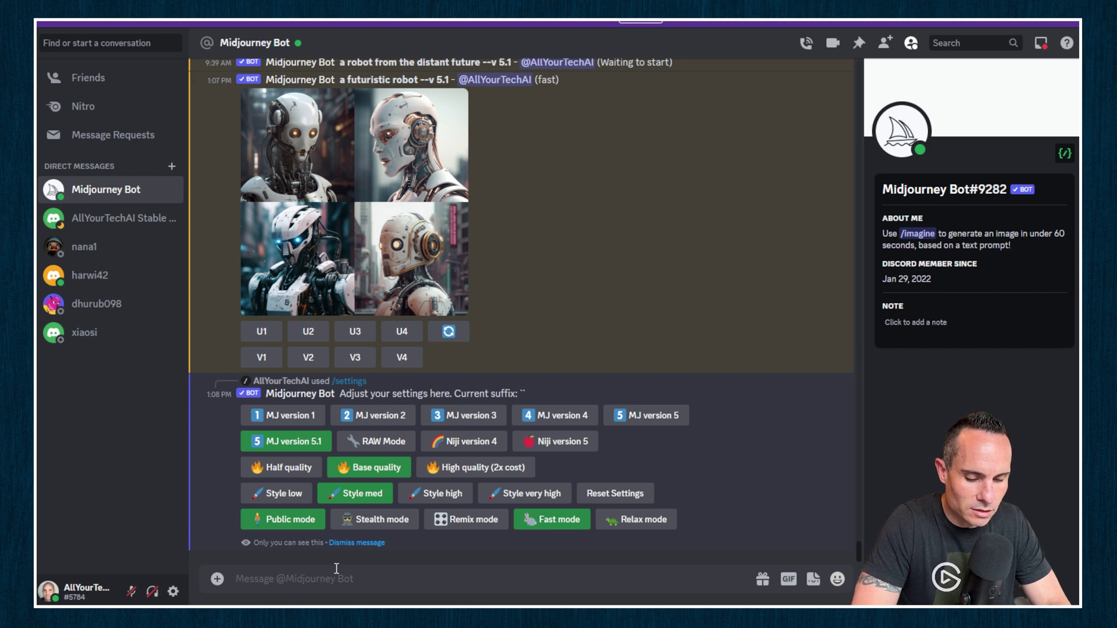
- Generate a four-image grid with the /imagine prompt 'a futuristic robot --v 5'
text(/ima)
key(Tab)
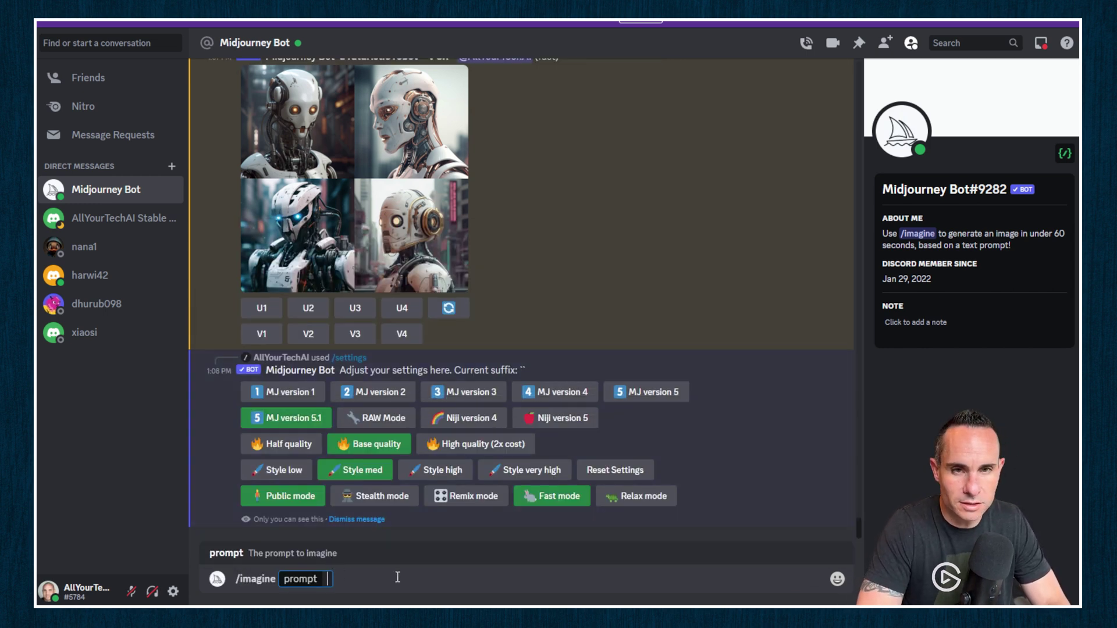
text(a fu)
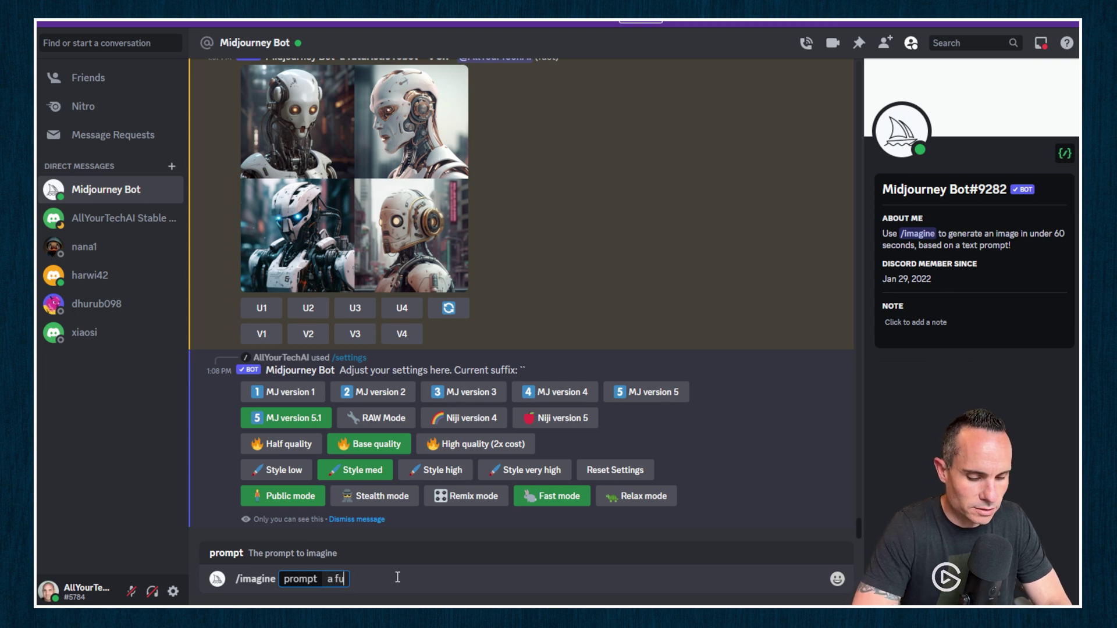
text(turistic robot)
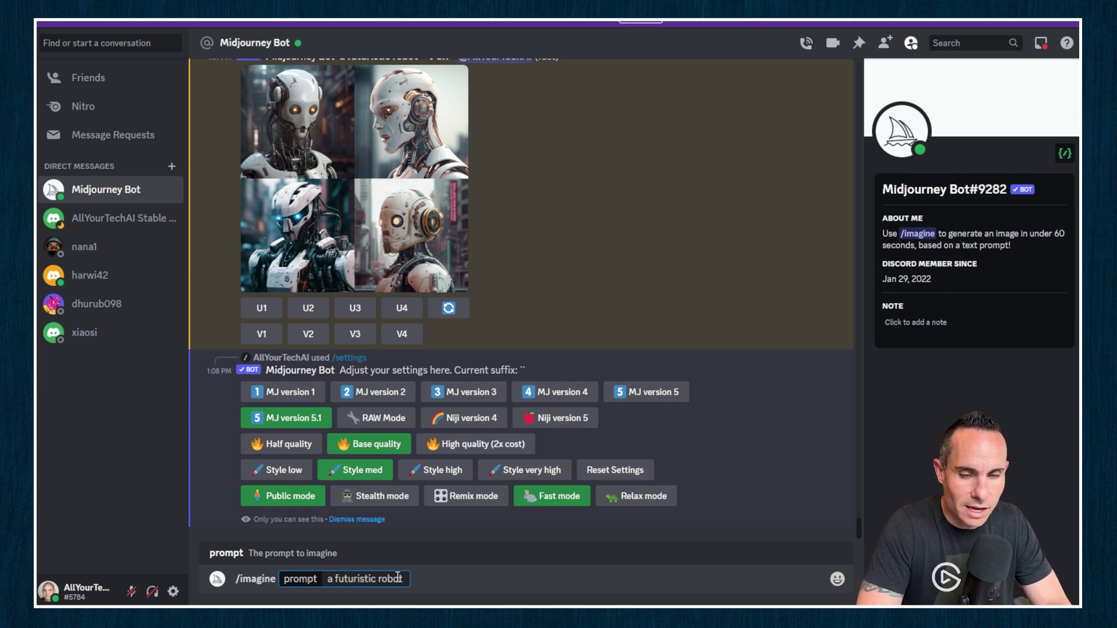
text( --v 5)
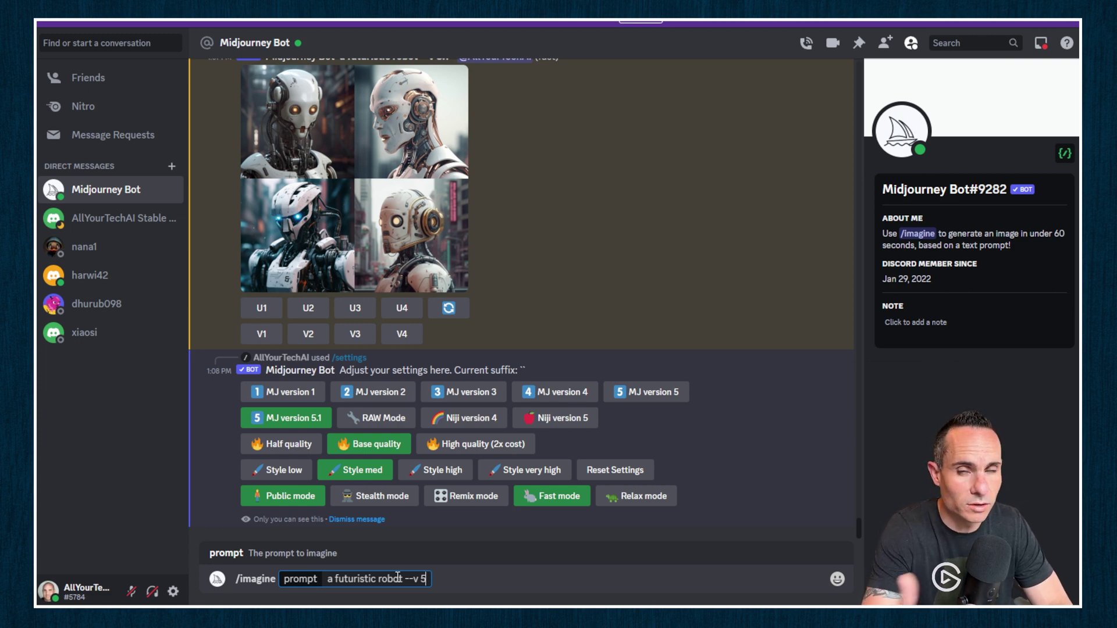
key(Return)
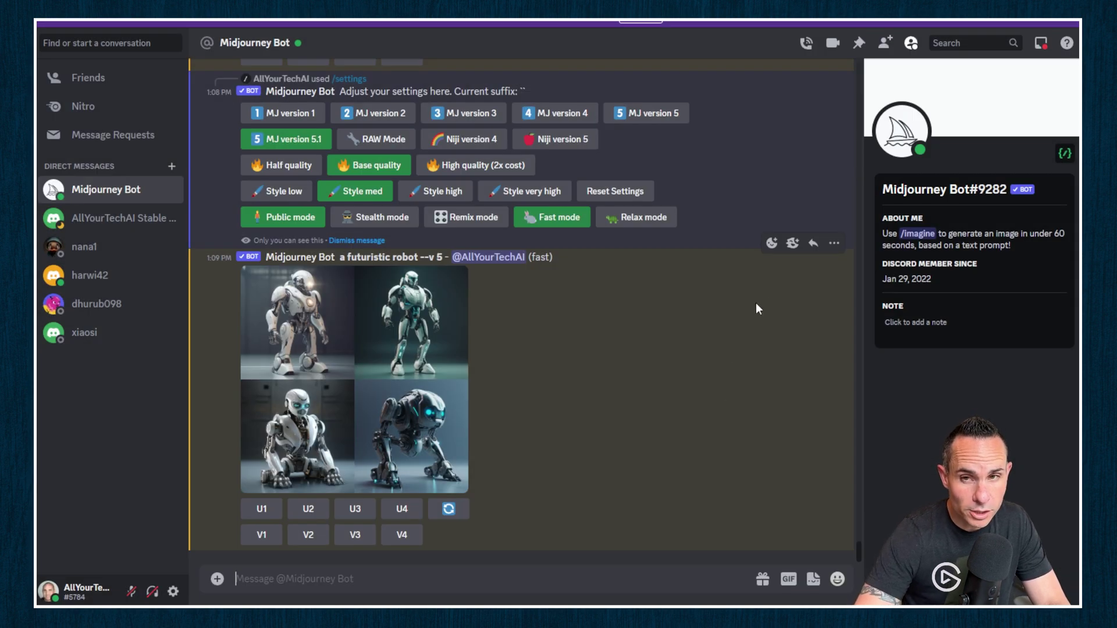
click(771, 244)
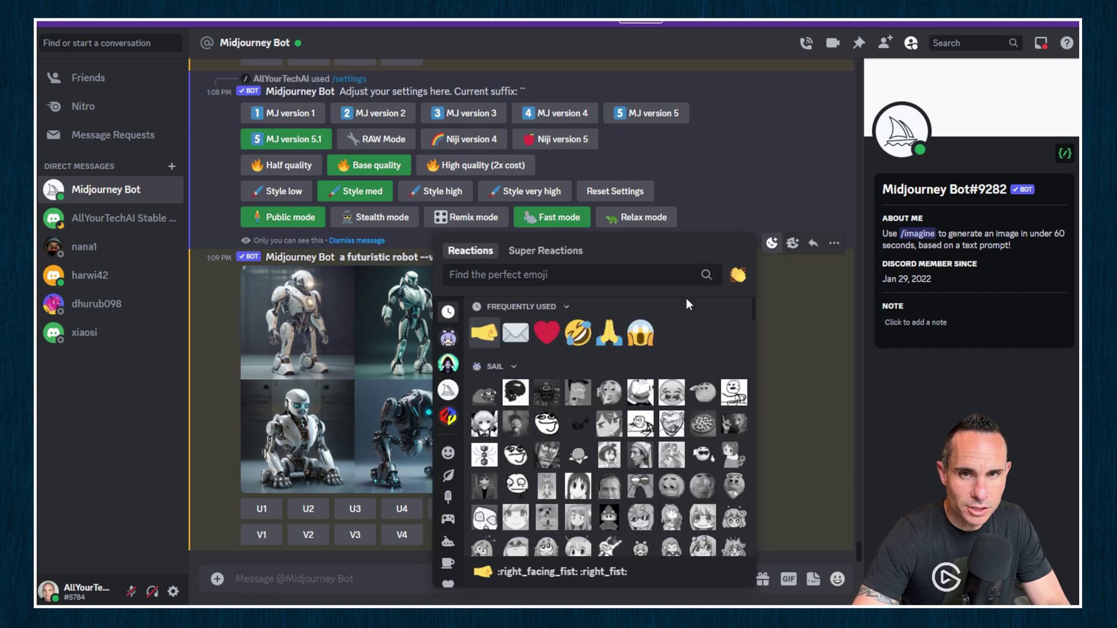
click(515, 333)
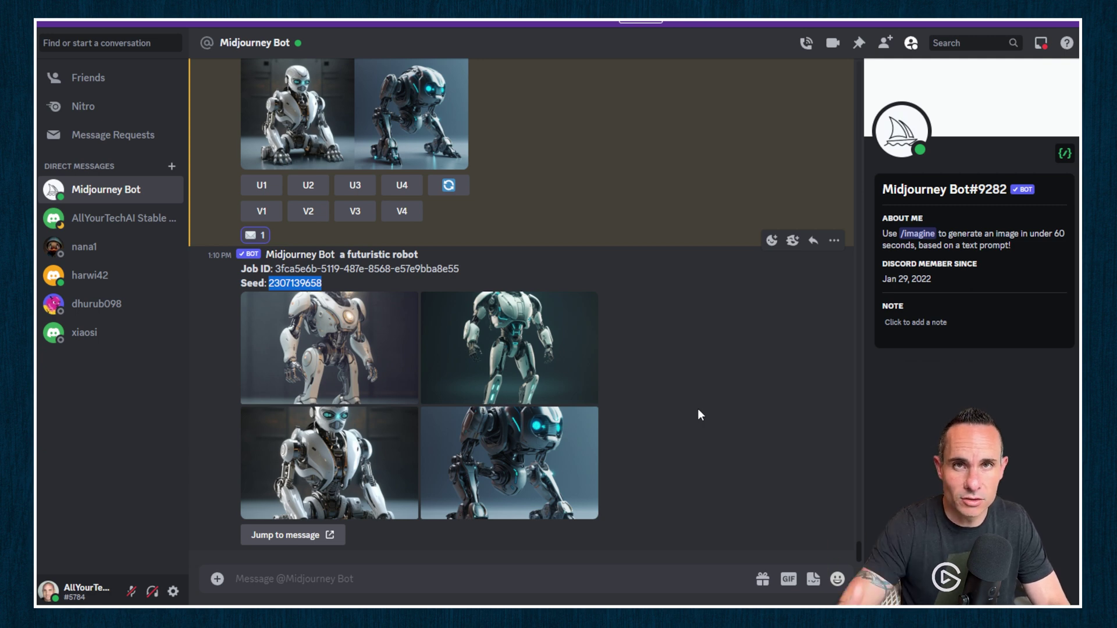
text(/imagine)
key(Tab)
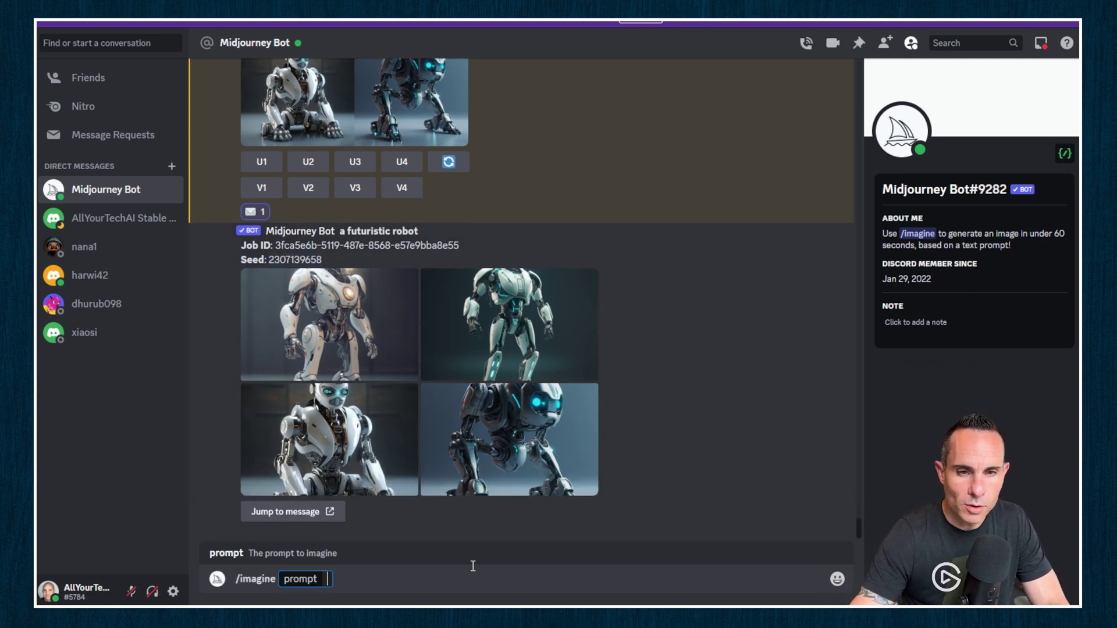
text(a fu)
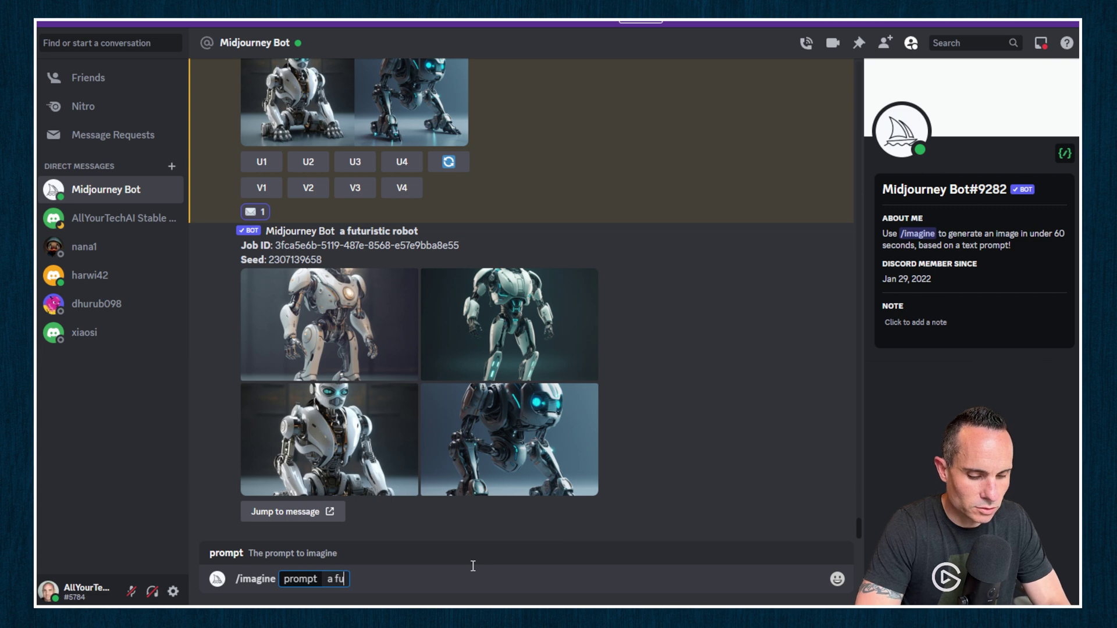
text(turistic robot -)
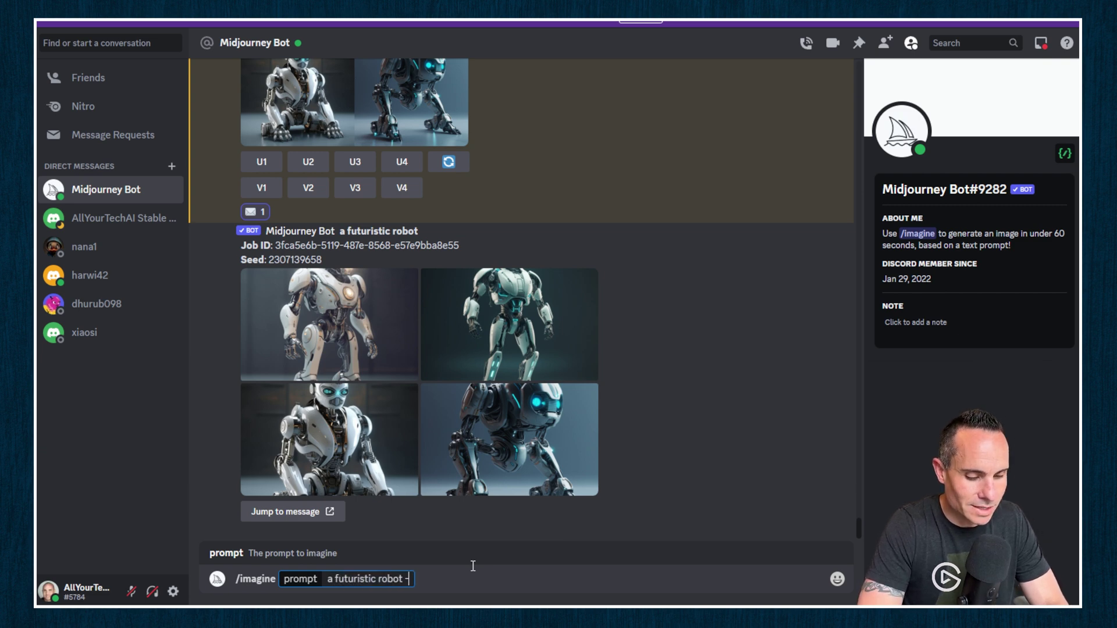
text(-seed)
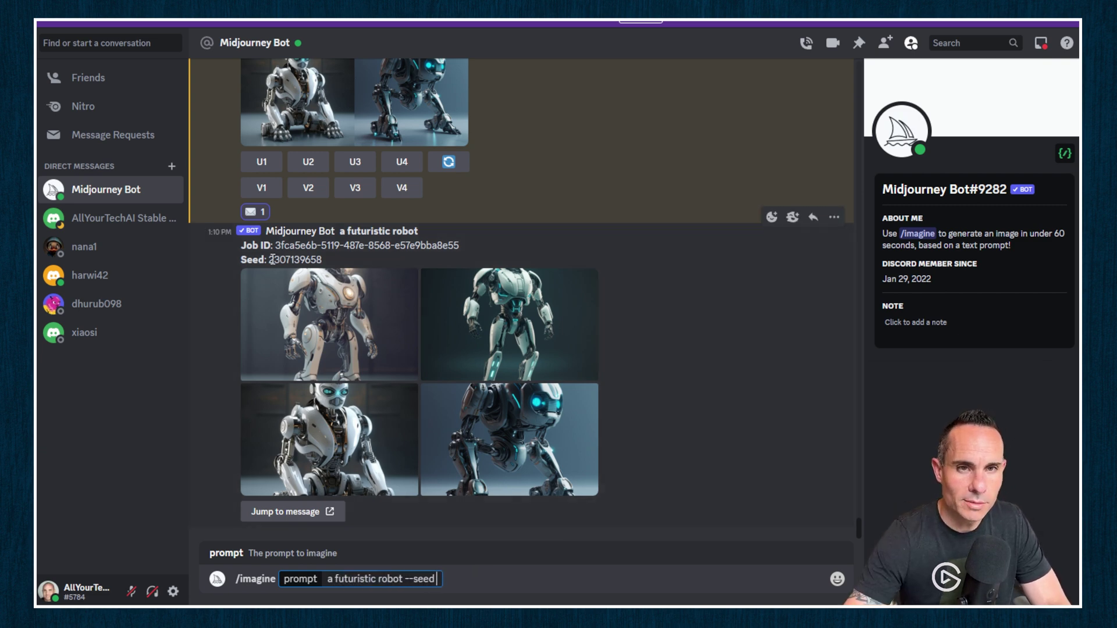
drag(269, 259, 323, 262)
key(ctrl+c)
right_click(324, 263)
click(343, 272)
click(629, 584)
key(ctrl+v)
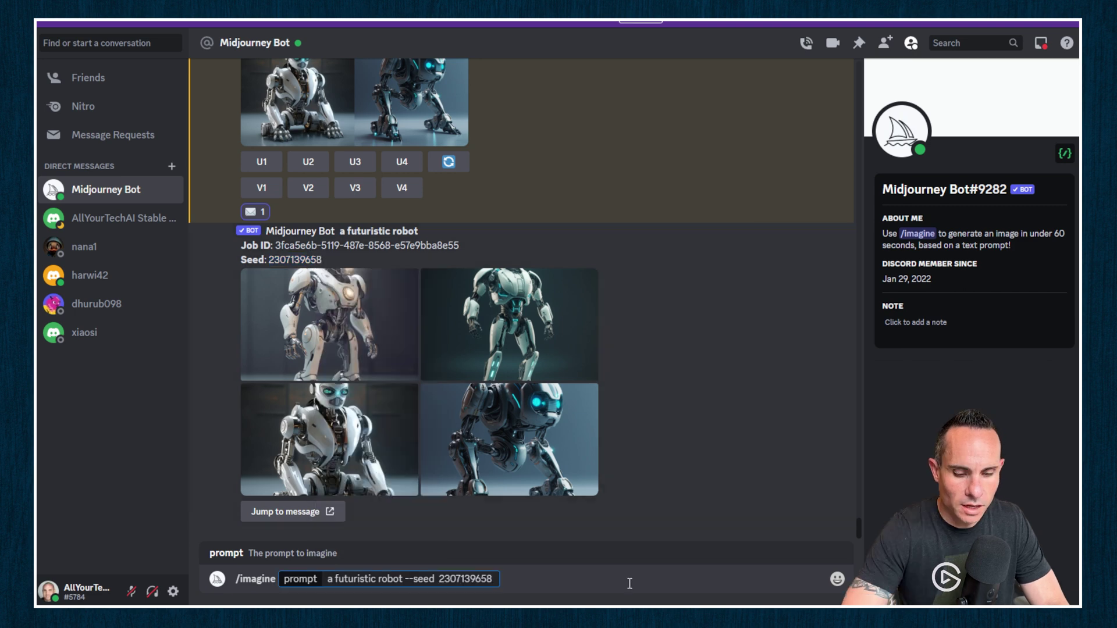
text(--v 5.1)
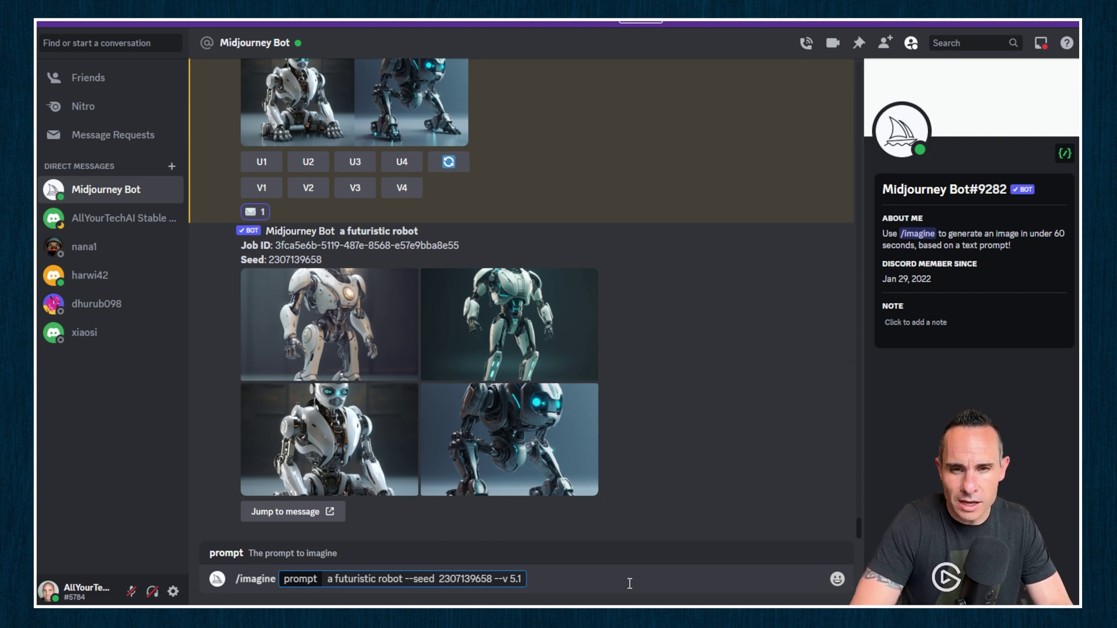
key(Return)
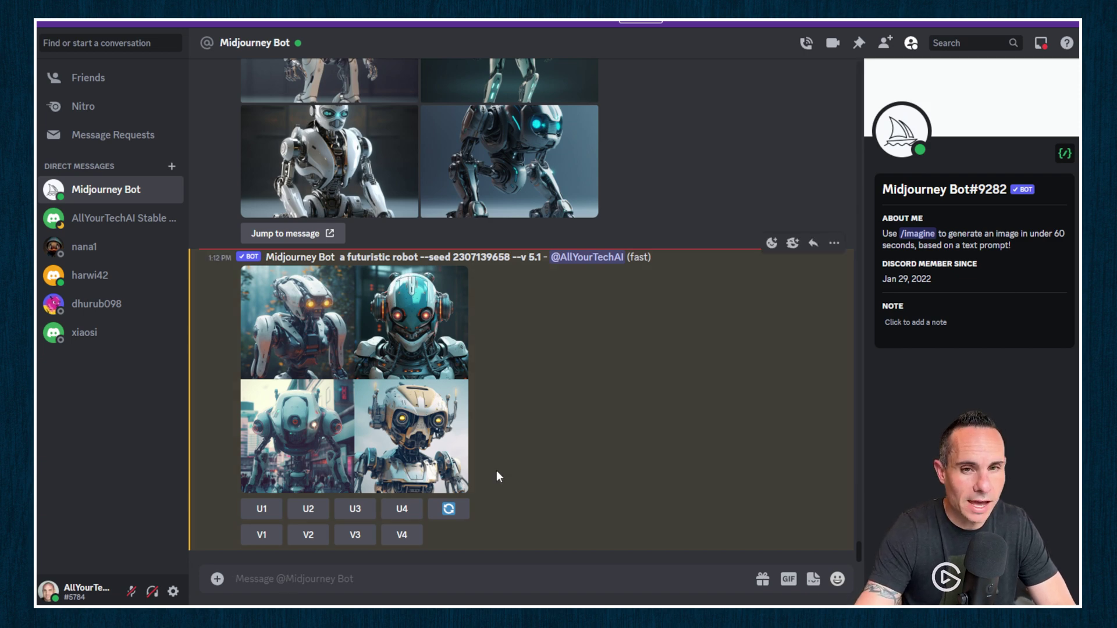
- Enable RAW Mode via /settings and rerun the seeded robot prompt with --v 5.1 --style raw
text(/se)
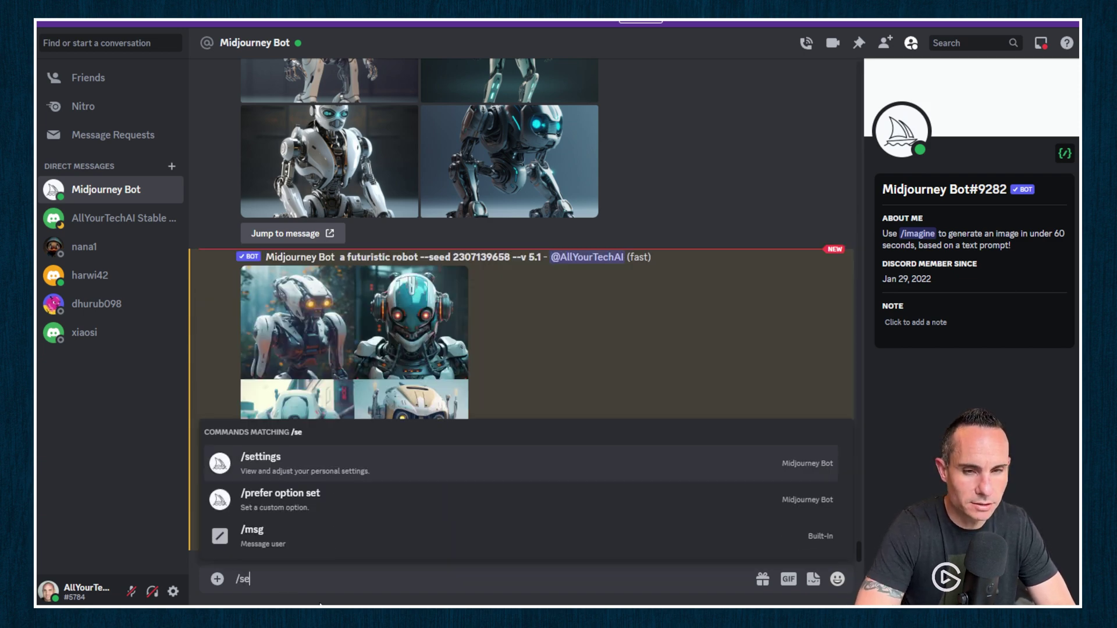
key(Return)
key(Return)
text(/)
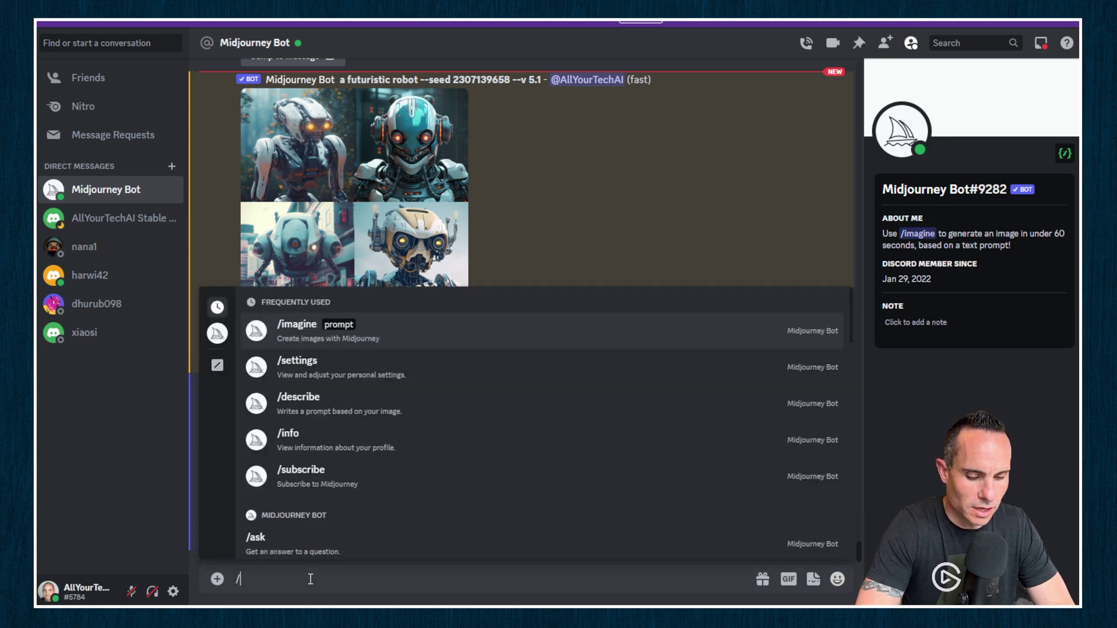
key(Tab)
key(ctrl+v)
text(--)
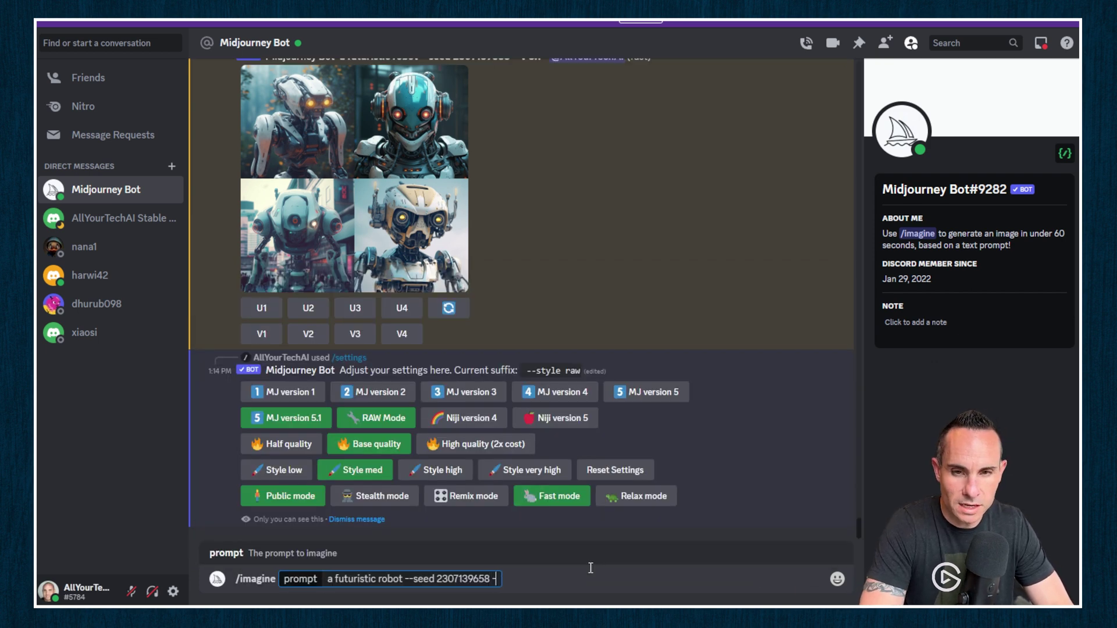
key(Return)
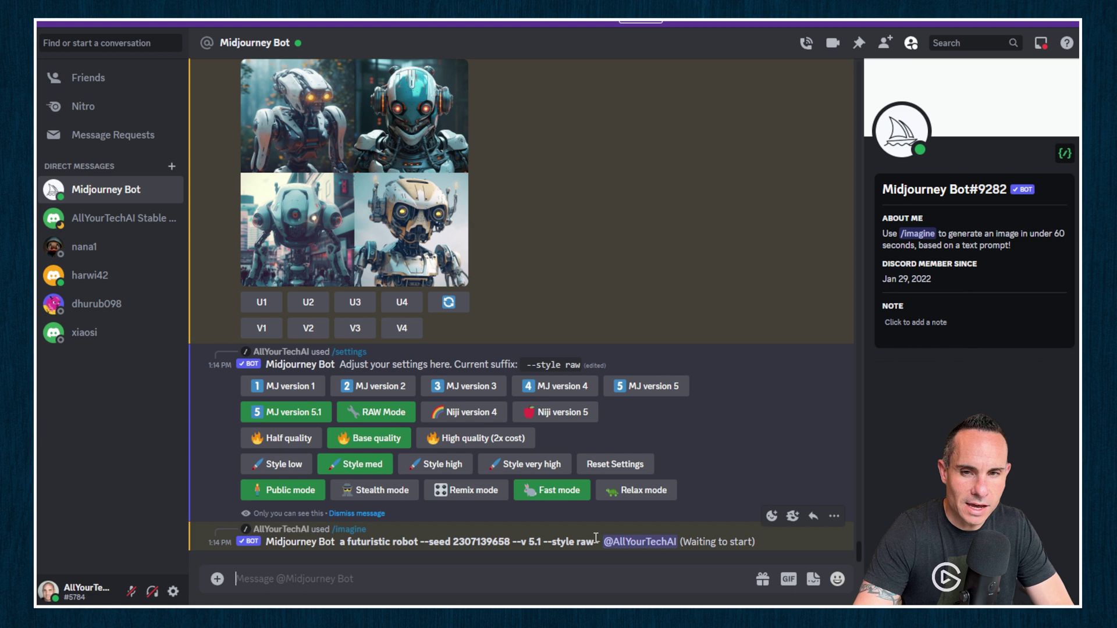
drag(596, 542, 543, 542)
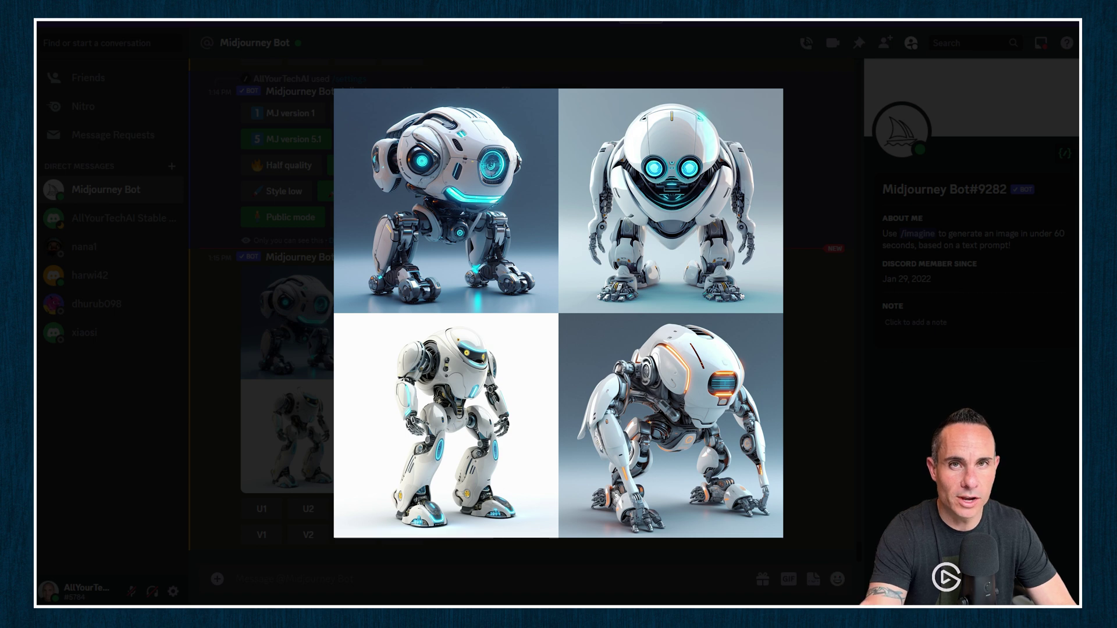
click(813, 449)
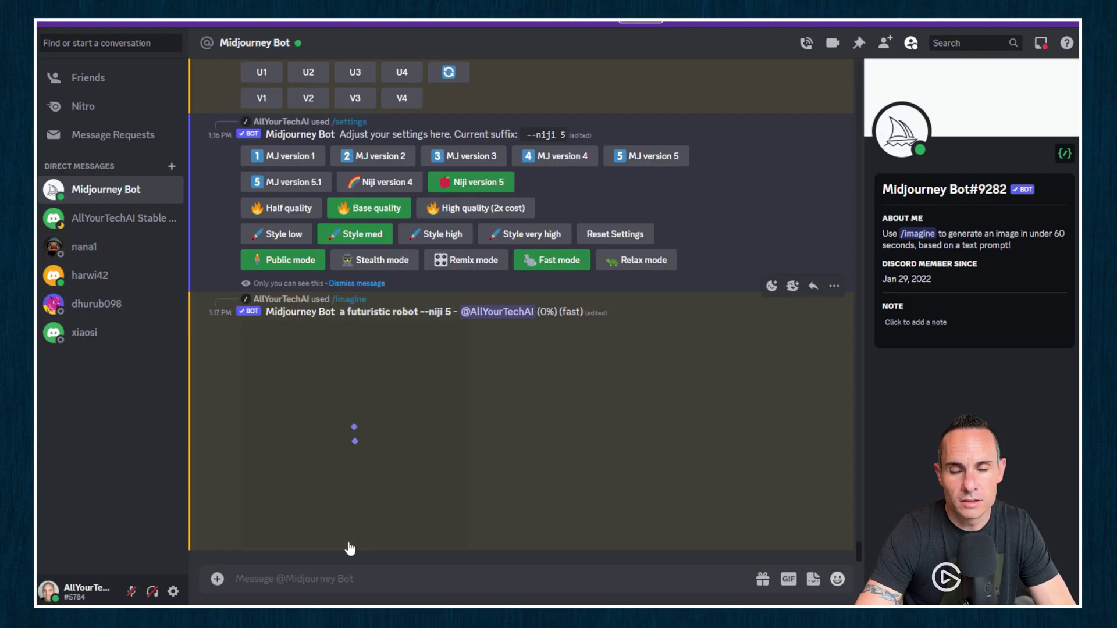
- View the finished anime-style 'a futuristic robot --niji 5' grid enlarged, then close it
drag(455, 314, 425, 314)
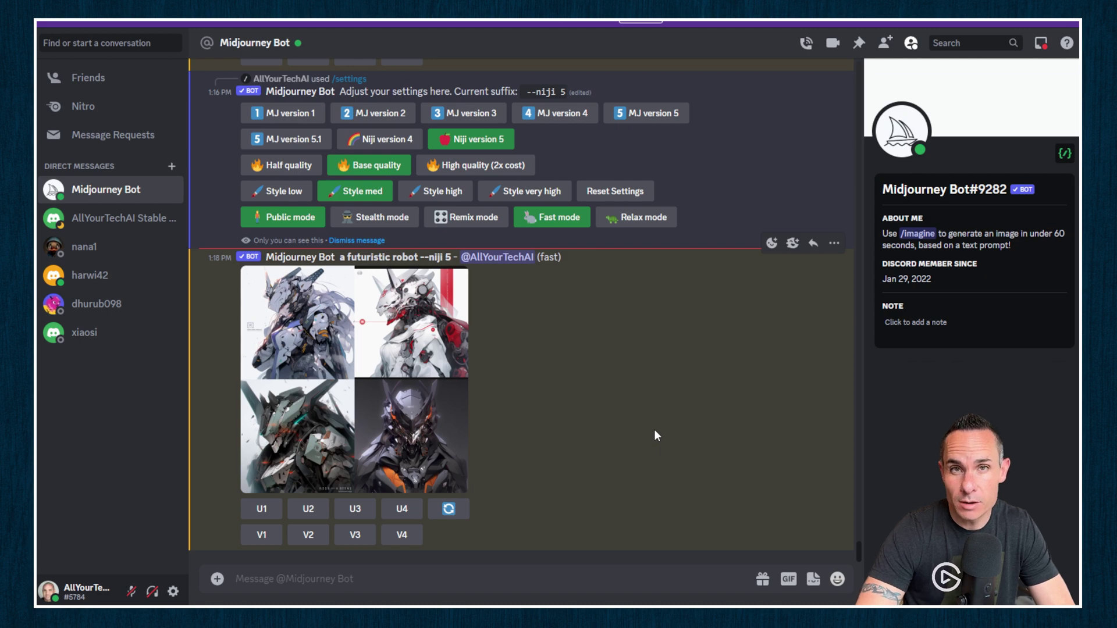
click(356, 382)
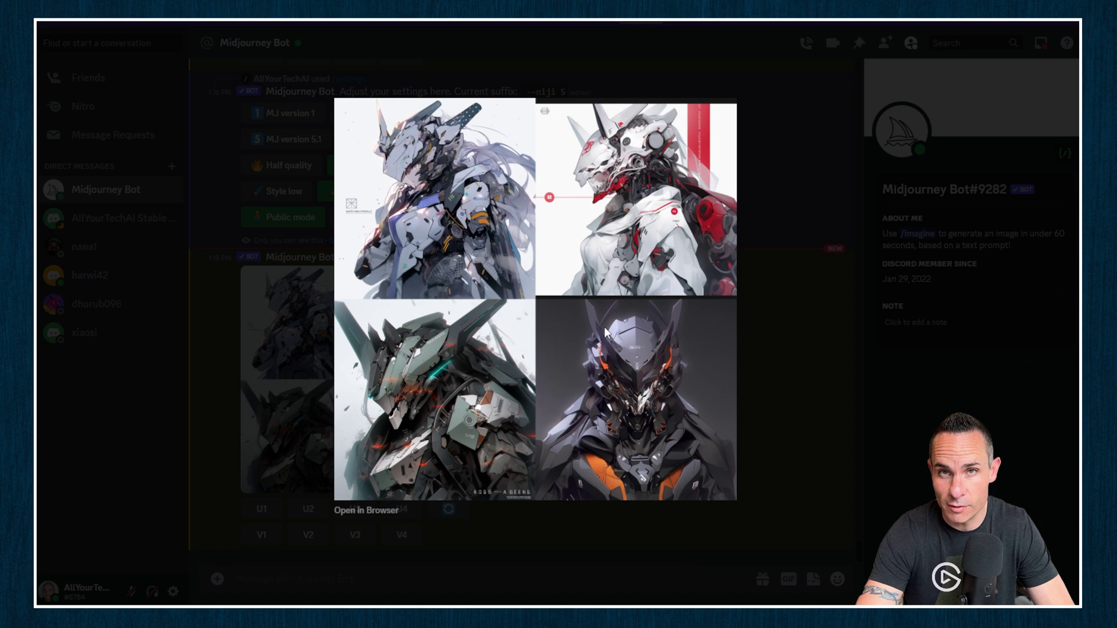
click(224, 587)
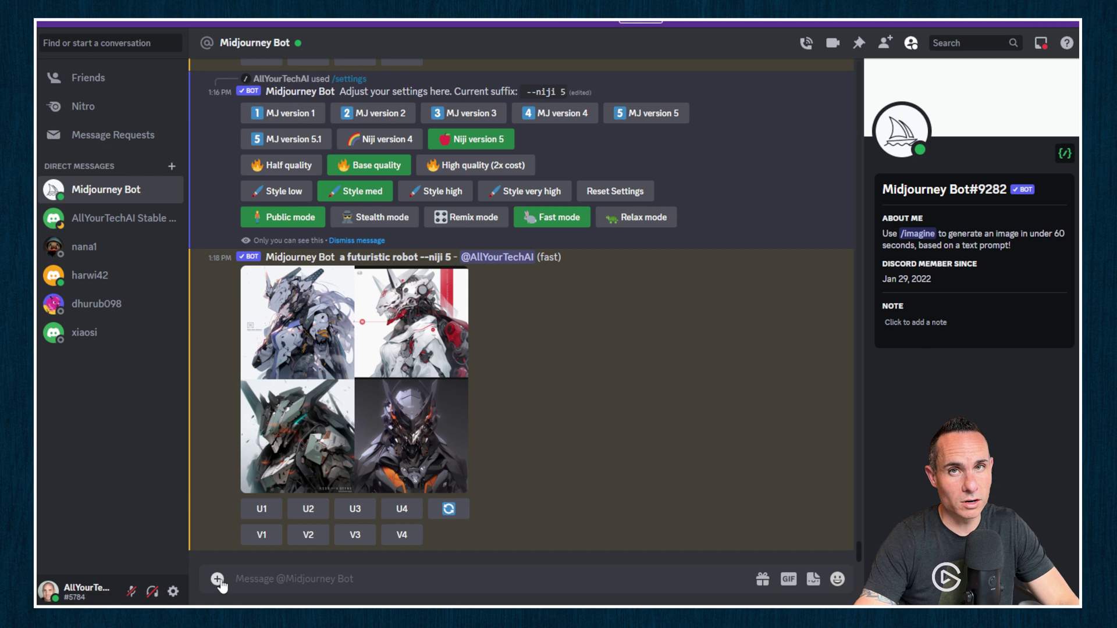
- Send a /describe request with the Superman image attached
click(218, 580)
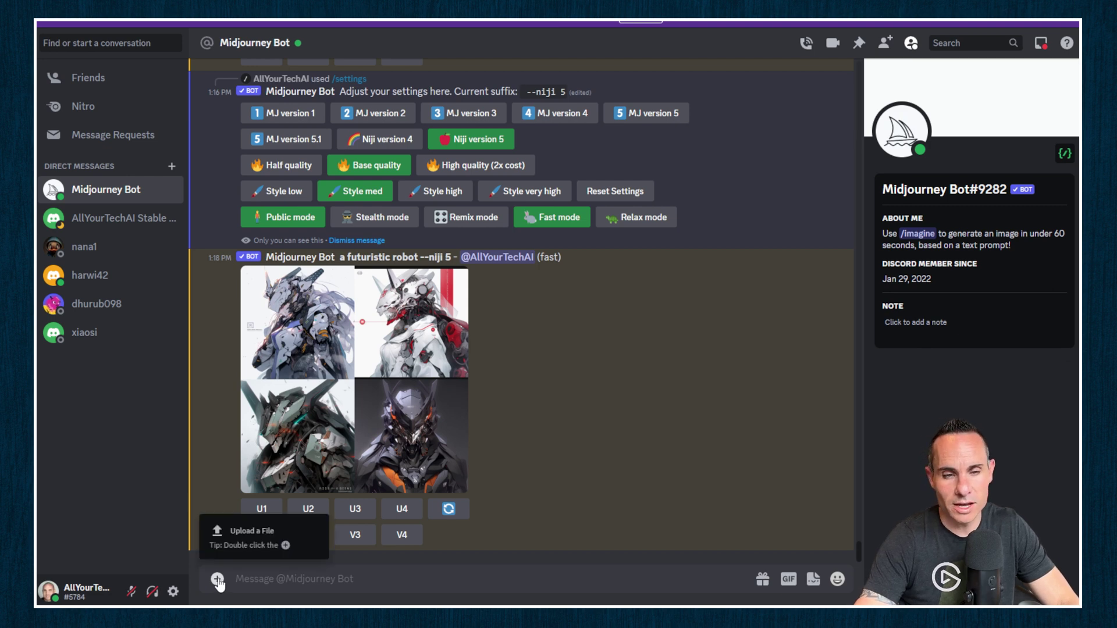
click(219, 580)
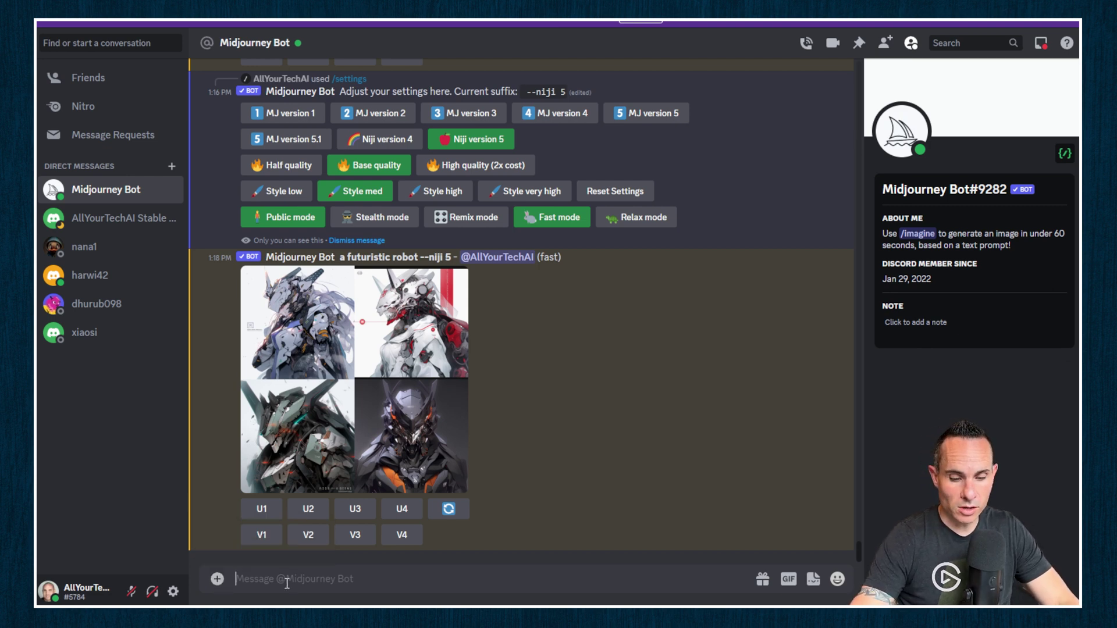
text(/describe image)
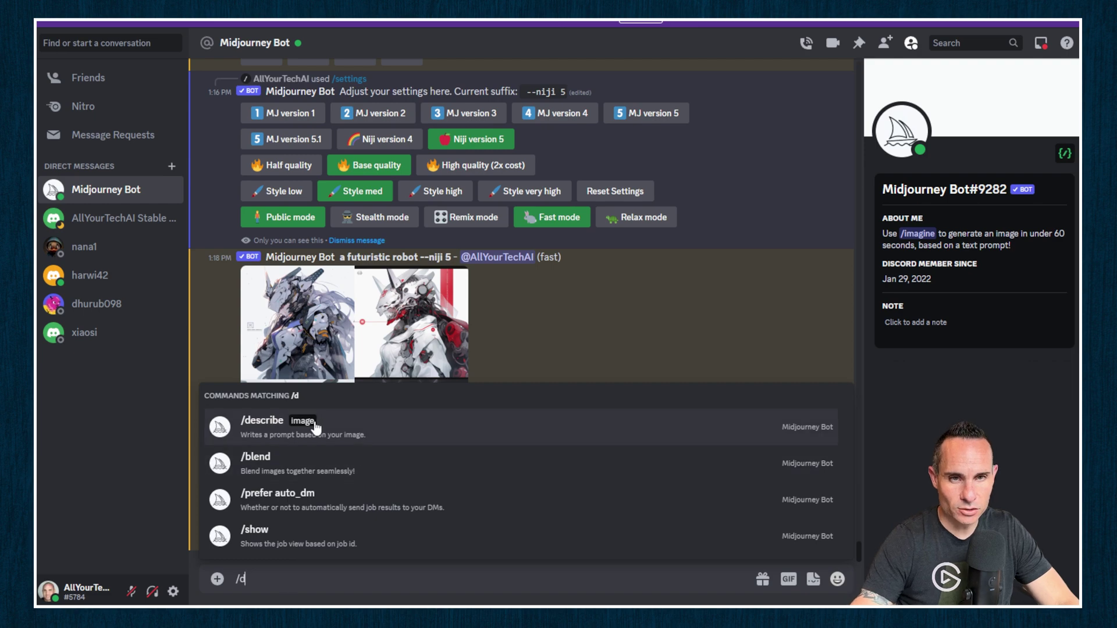
key(Return)
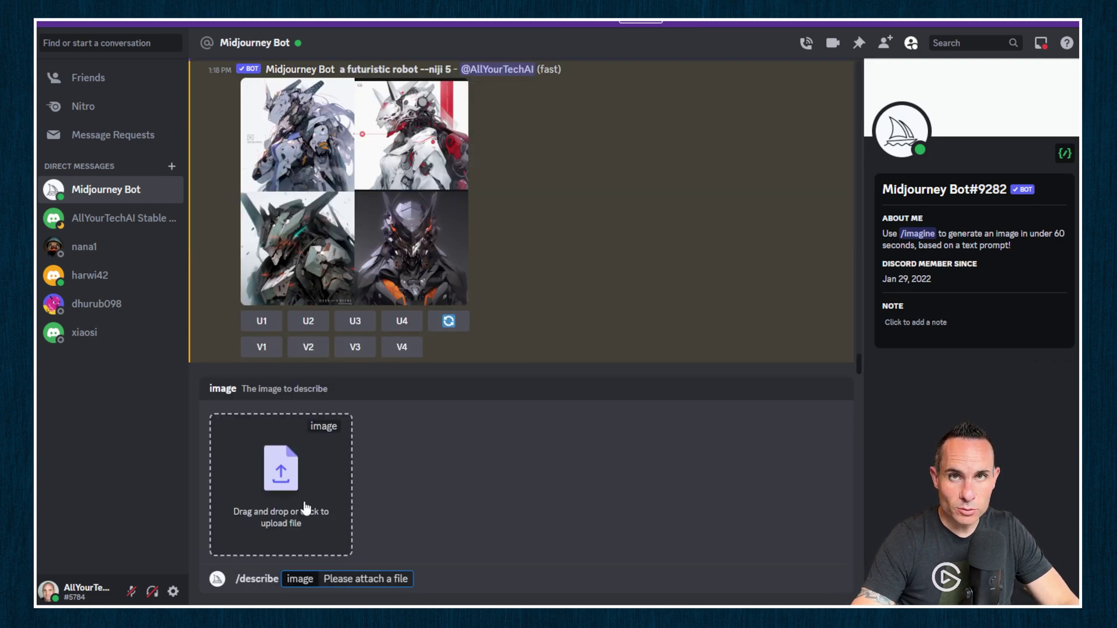
click(279, 469)
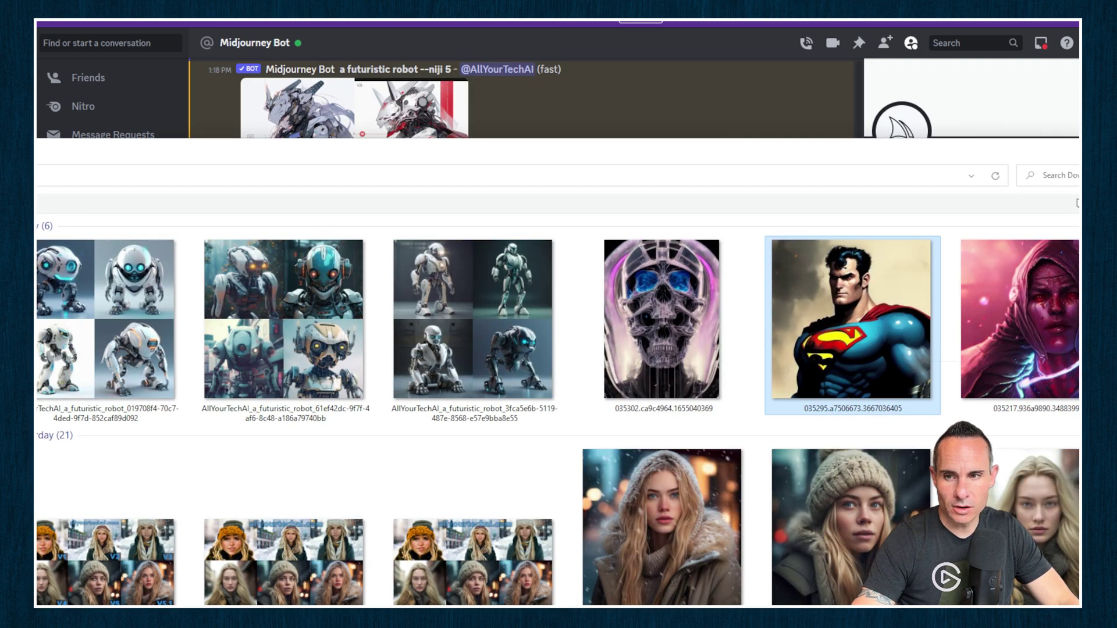
key(Return)
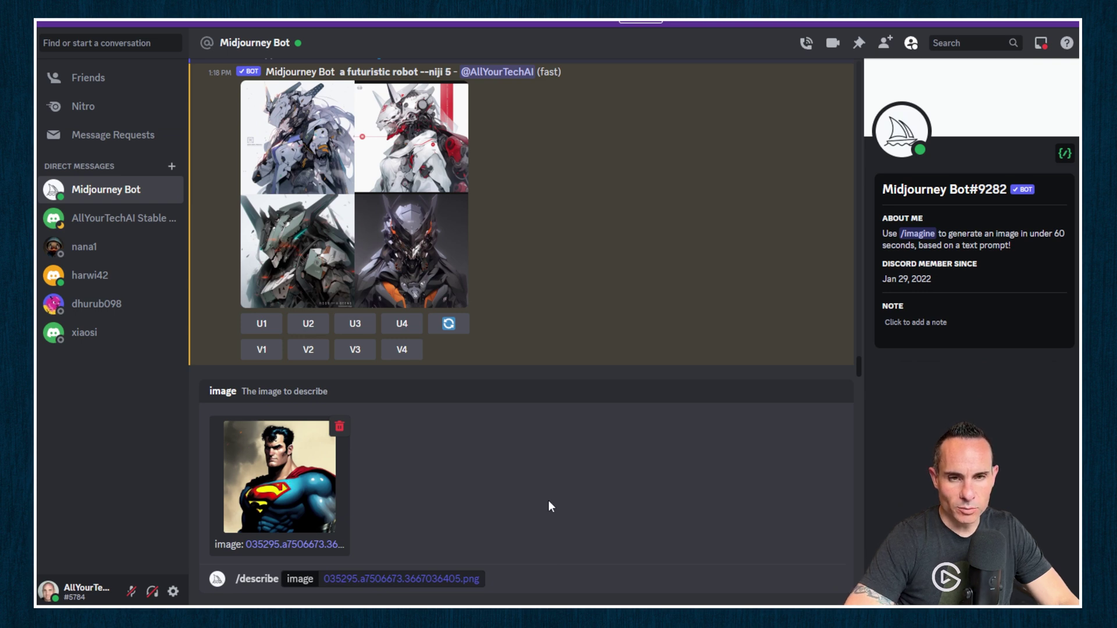
key(Return)
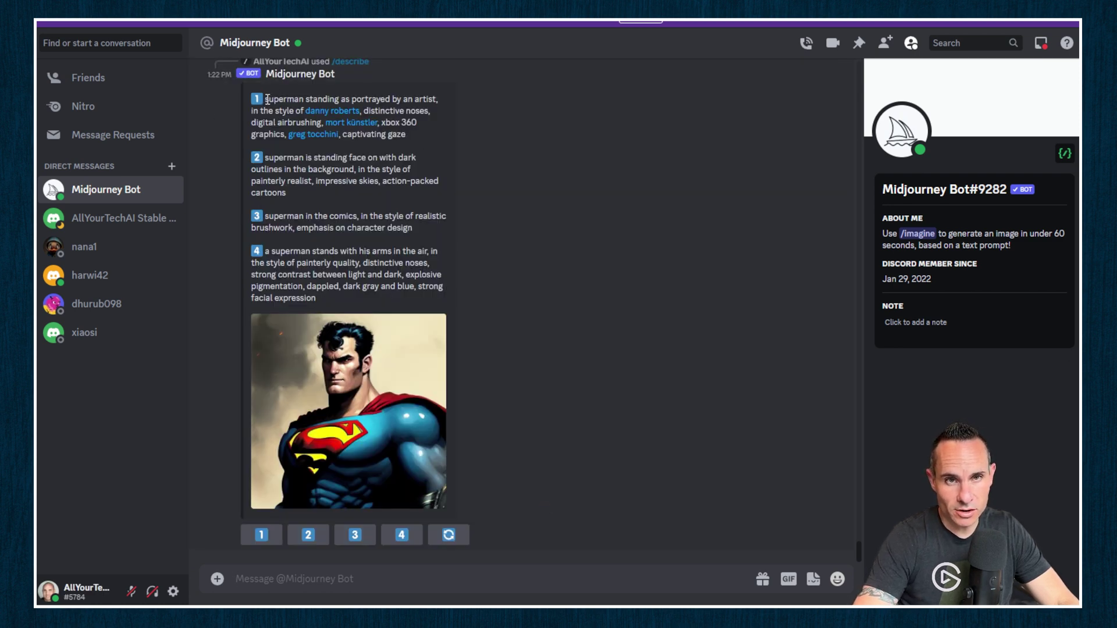
- Highlight phrases in the returned prompts, like 'superman in the comics' and the arms-in-the-air wording
drag(265, 99, 274, 101)
click(302, 99)
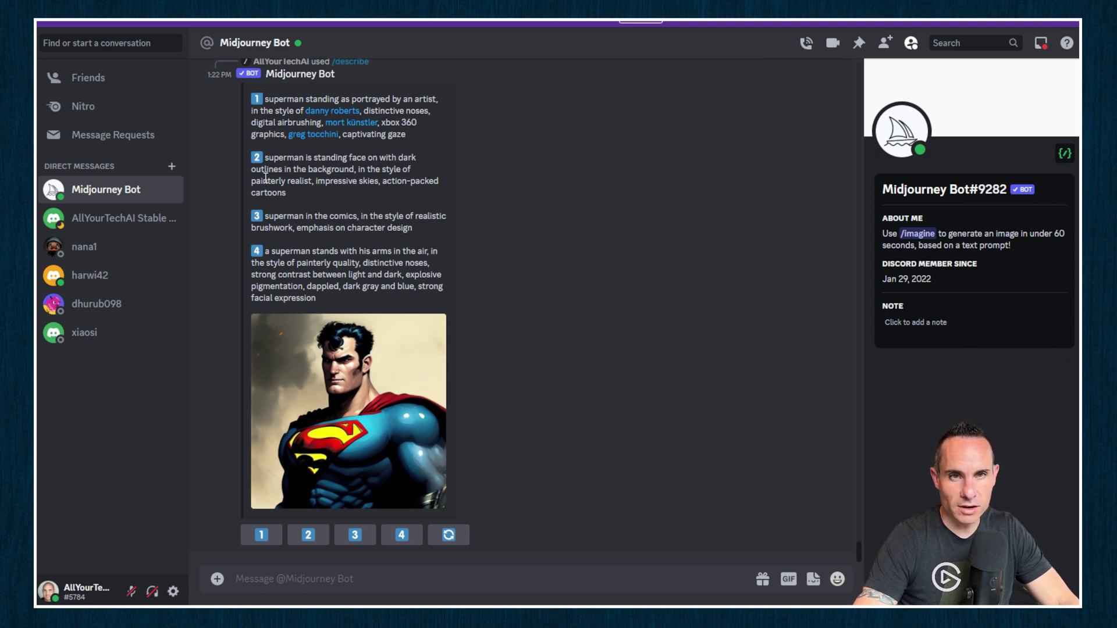
drag(269, 214, 364, 216)
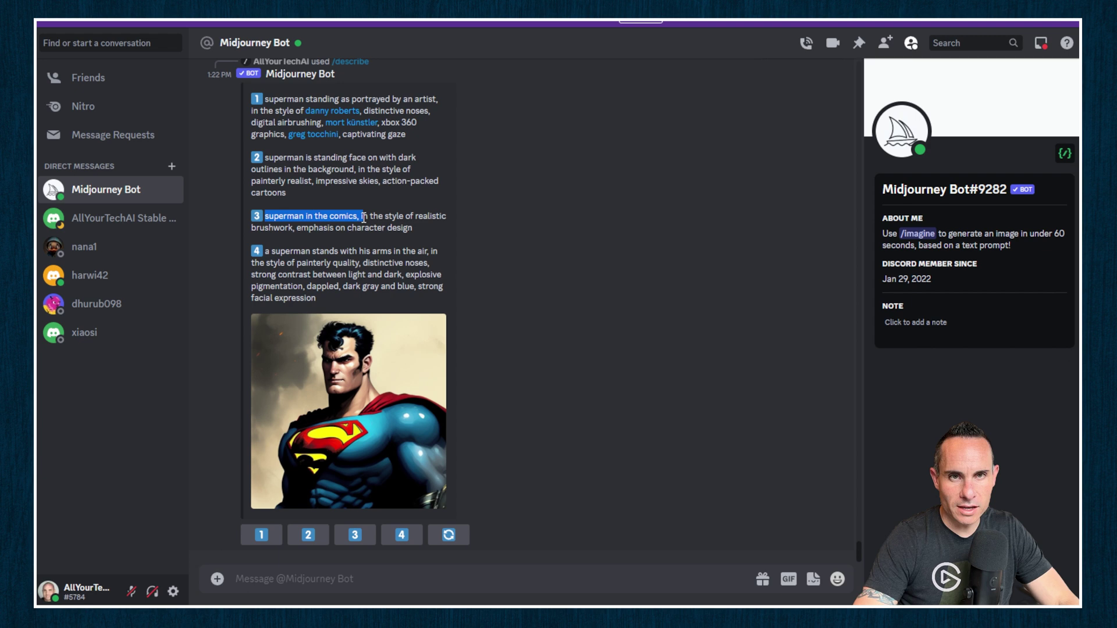
click(268, 251)
drag(268, 252, 423, 255)
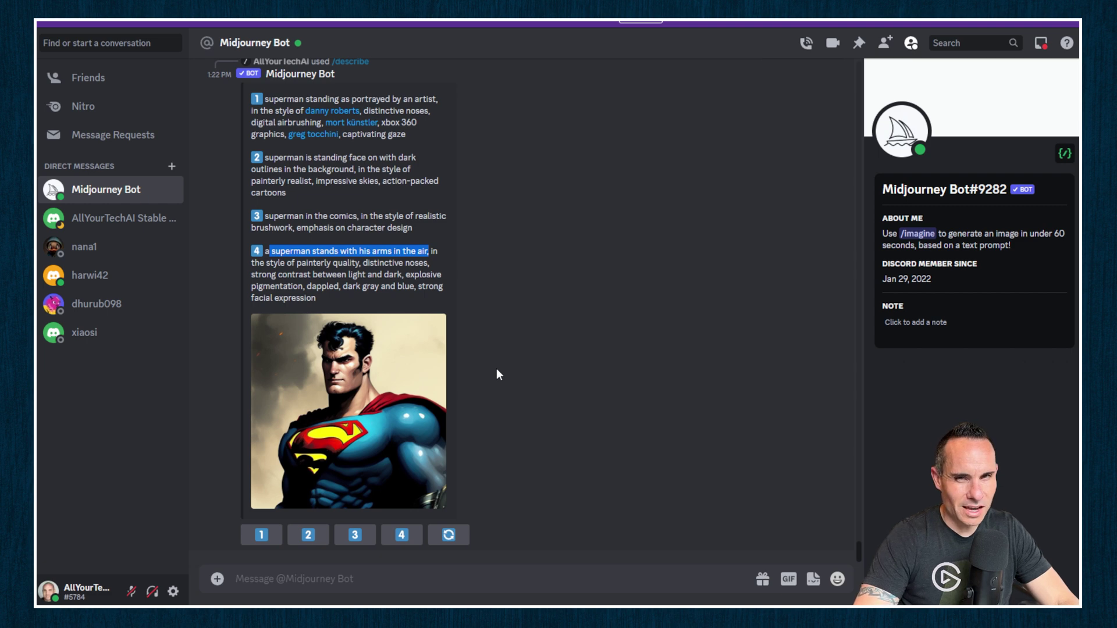
- Generate a --niji 5 Superman grid from described prompt 1 and view it enlarged
click(284, 92)
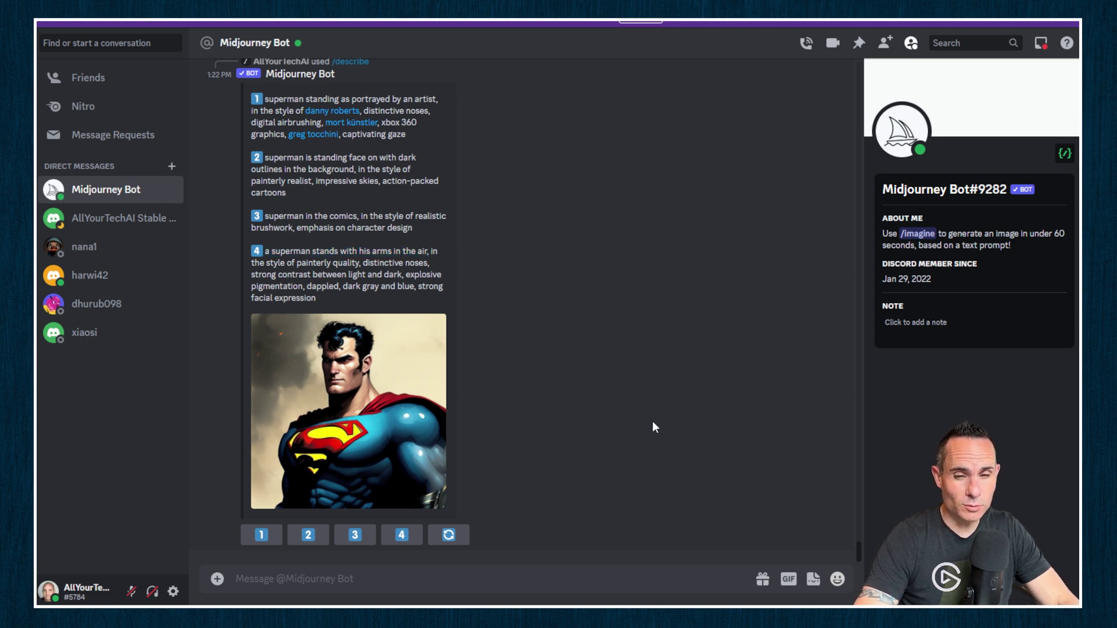
click(260, 537)
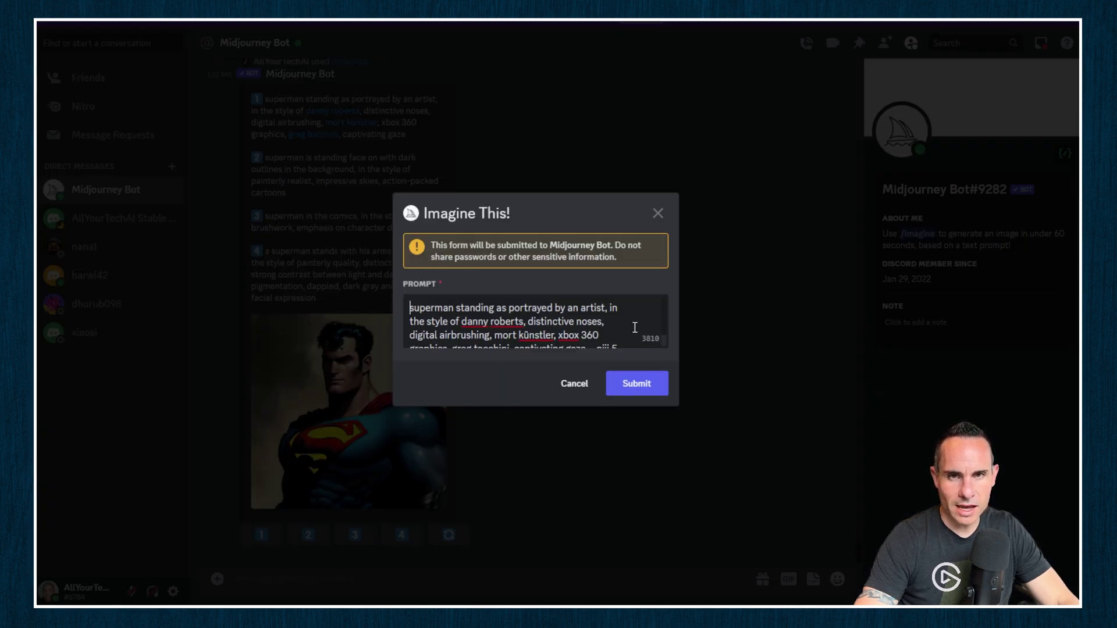
click(641, 385)
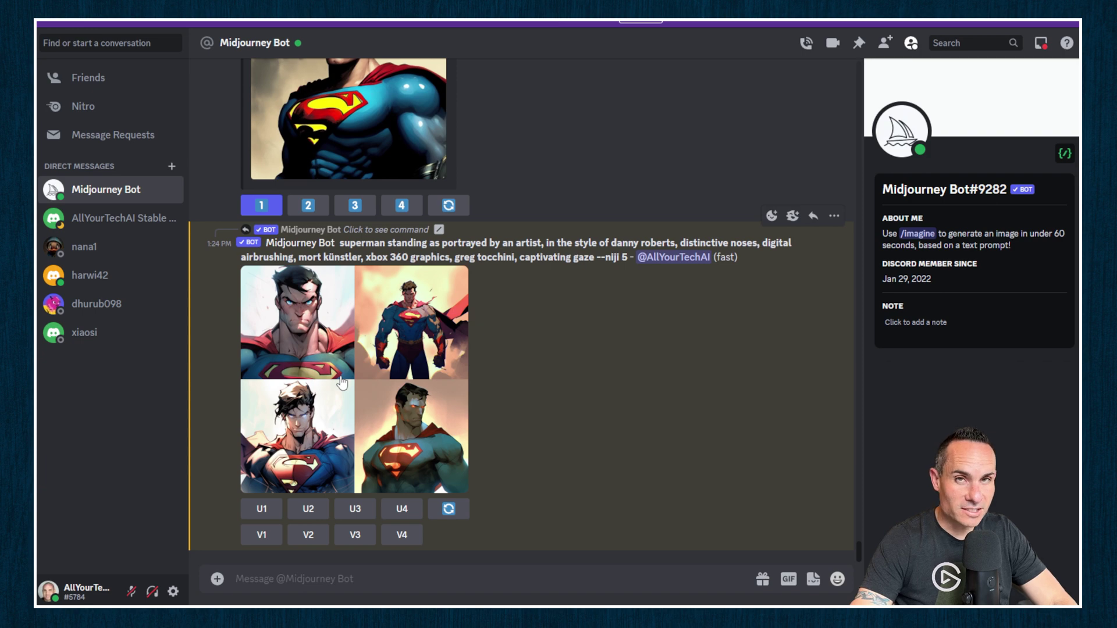
click(342, 381)
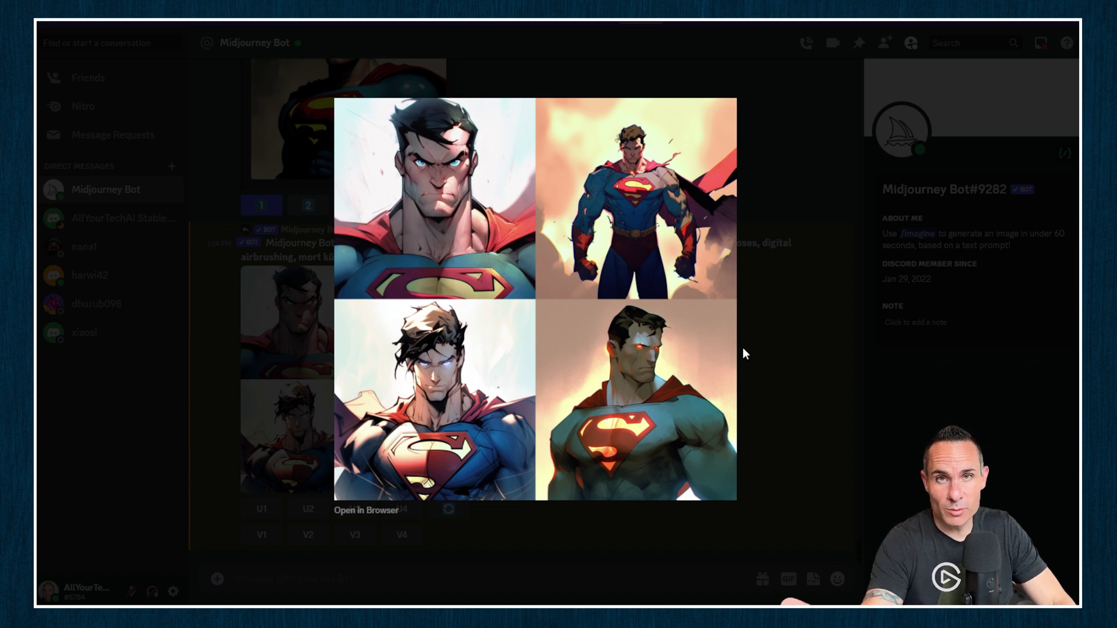
- Close the enlarged niji Superman grid, then the painterly v5.1 Superman grid after regeneration
click(779, 351)
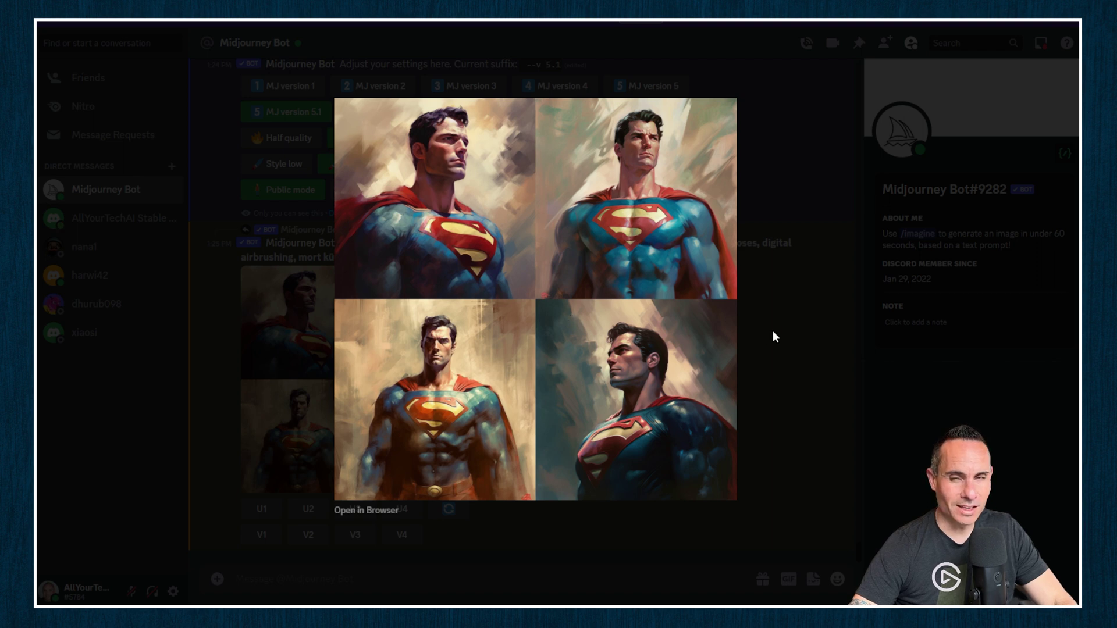
click(779, 368)
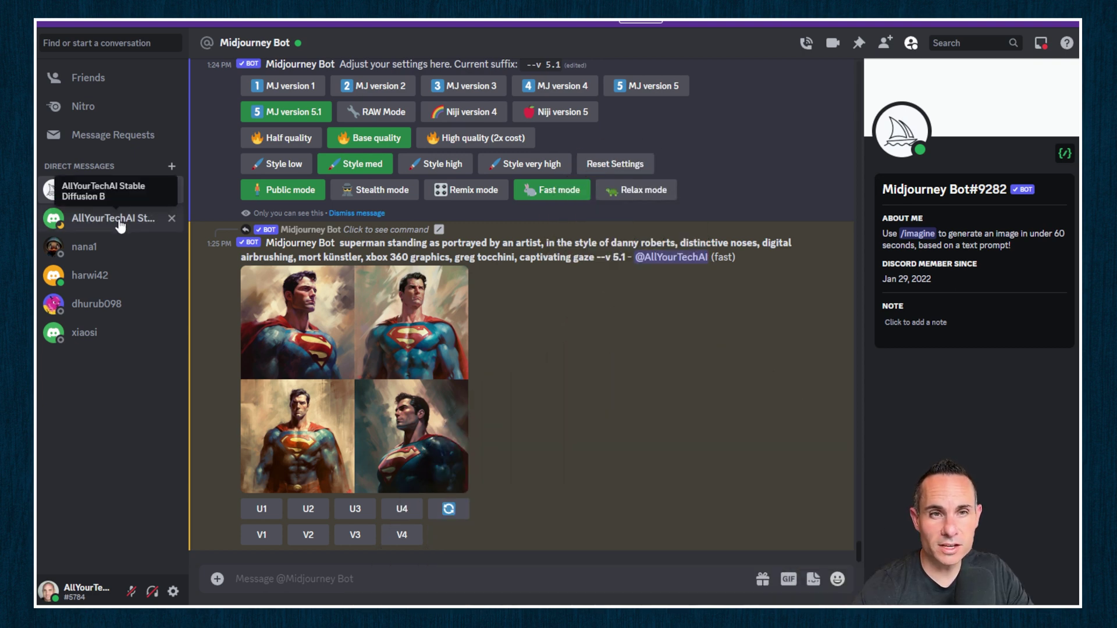
- Render the pasted Superman prompt with /dream in the AllYourTechAI DM and show its Tweak options
click(121, 225)
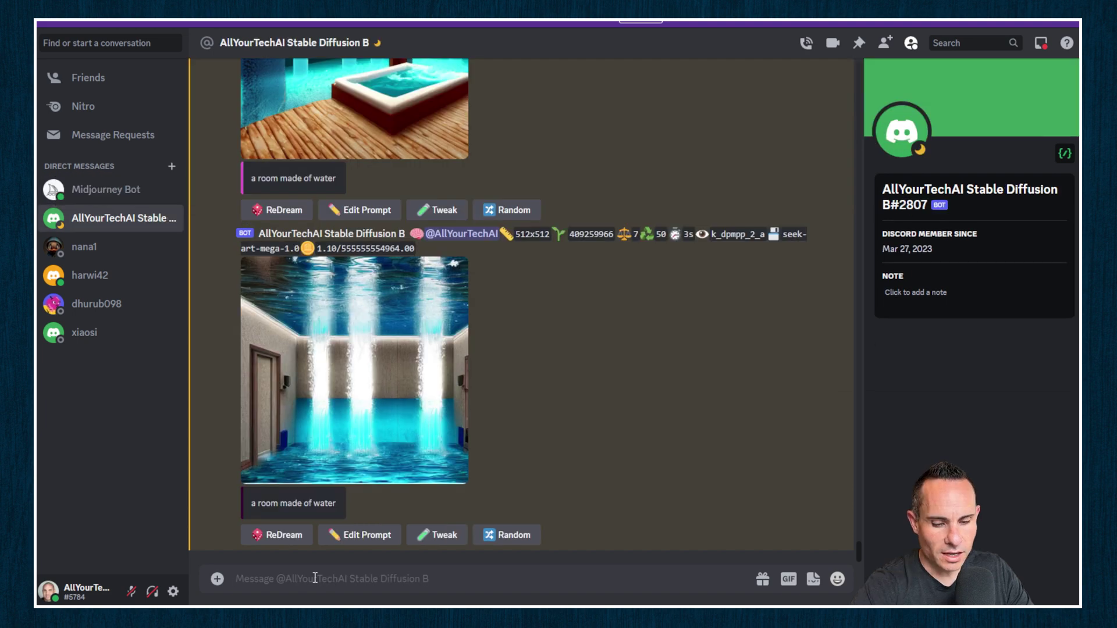
click(314, 577)
text(/dre)
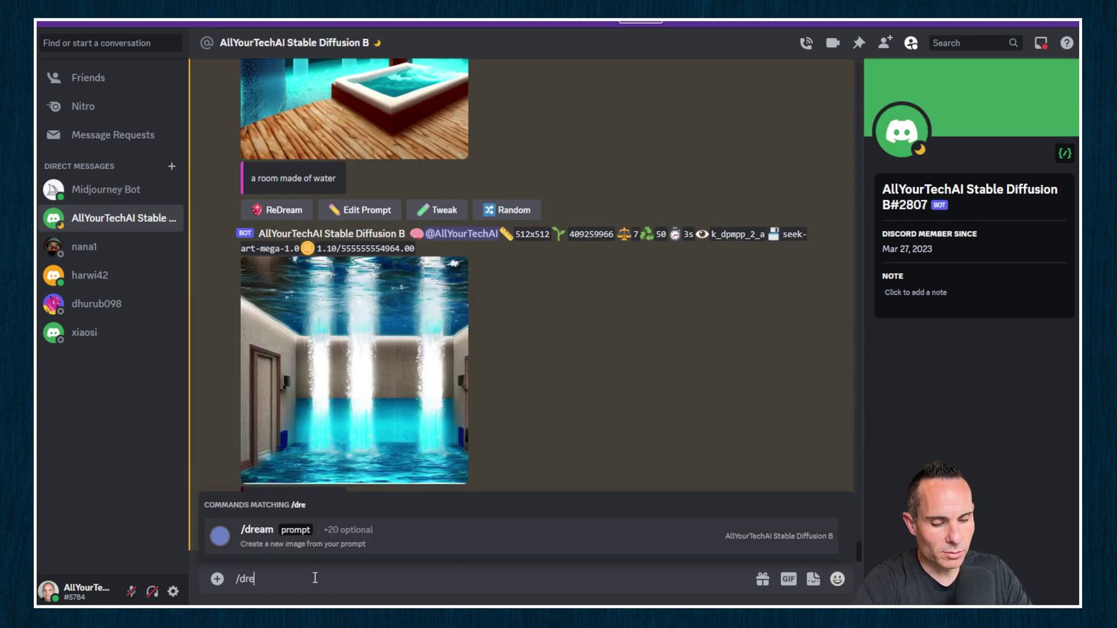
key(Tab)
text(superman standing as portrayed by an artist, in the style of danny roberts, distinctive noses, digital airbrushing, mort künstler, xbox 360 graphics, greg tocchini, captivating gaze)
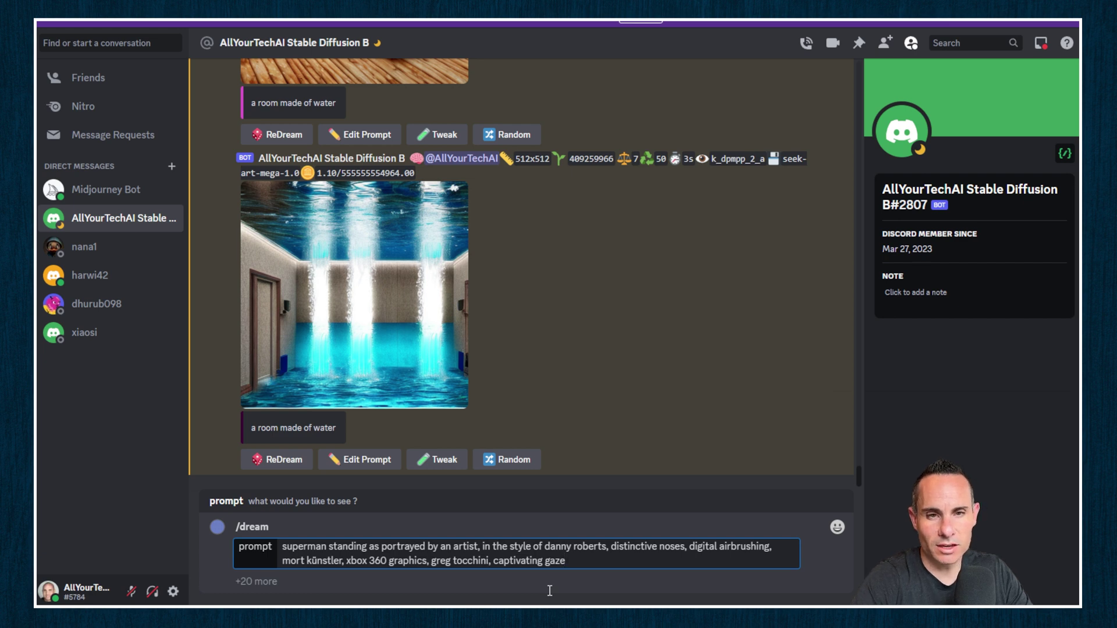
key(Return)
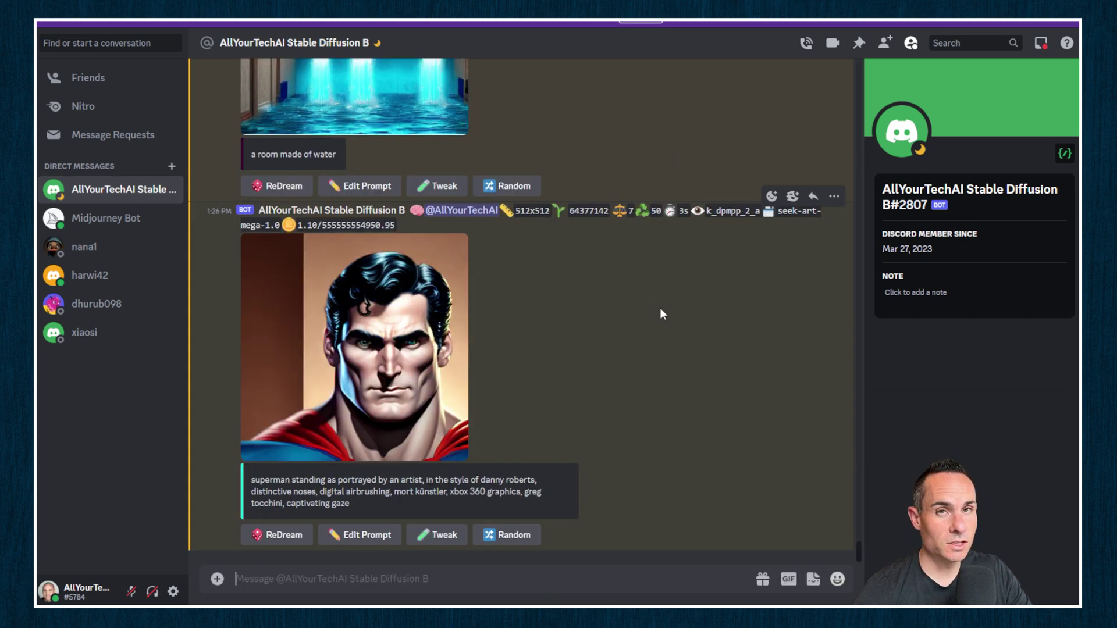
click(444, 535)
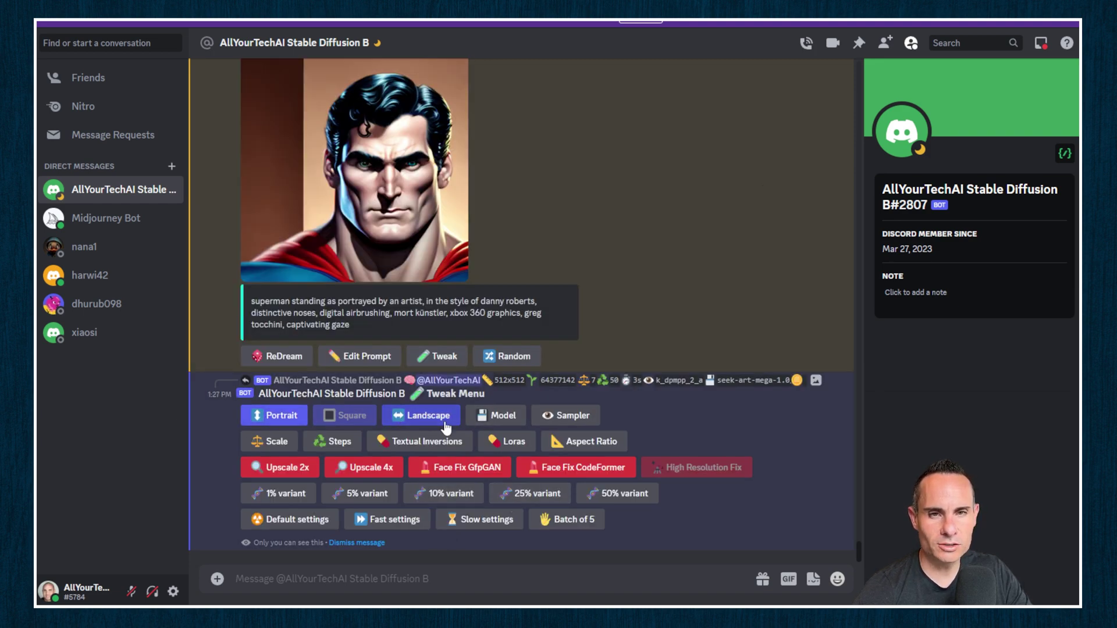
- Switch the Superman image's model checkpoint to openjourney_V4
click(498, 417)
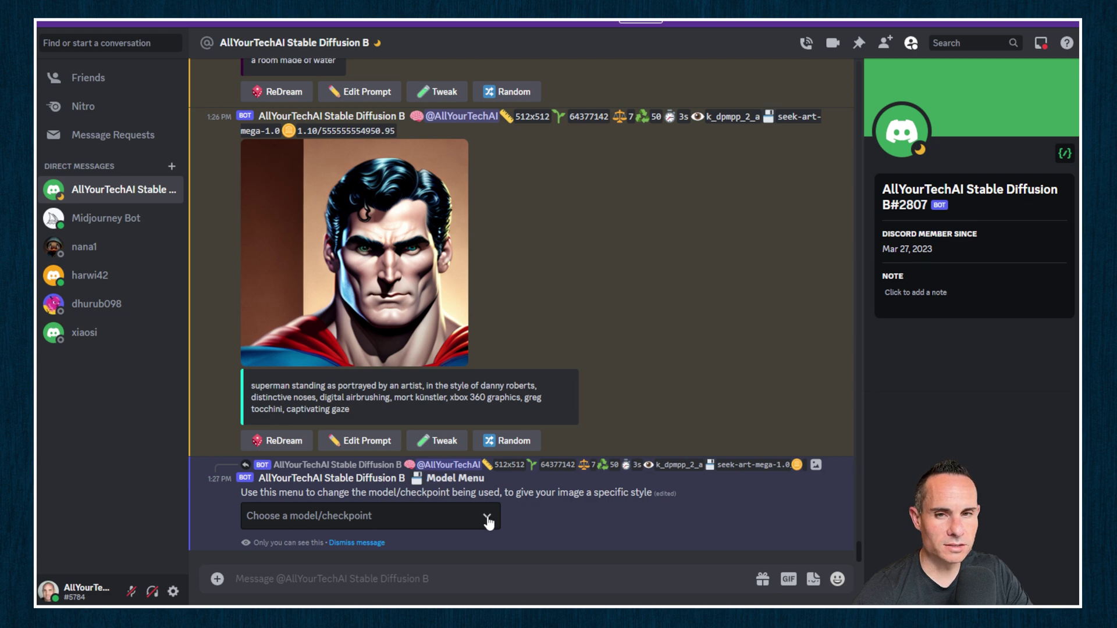
click(485, 519)
scroll(413, 398, down, 2)
scroll(413, 398, down, 3)
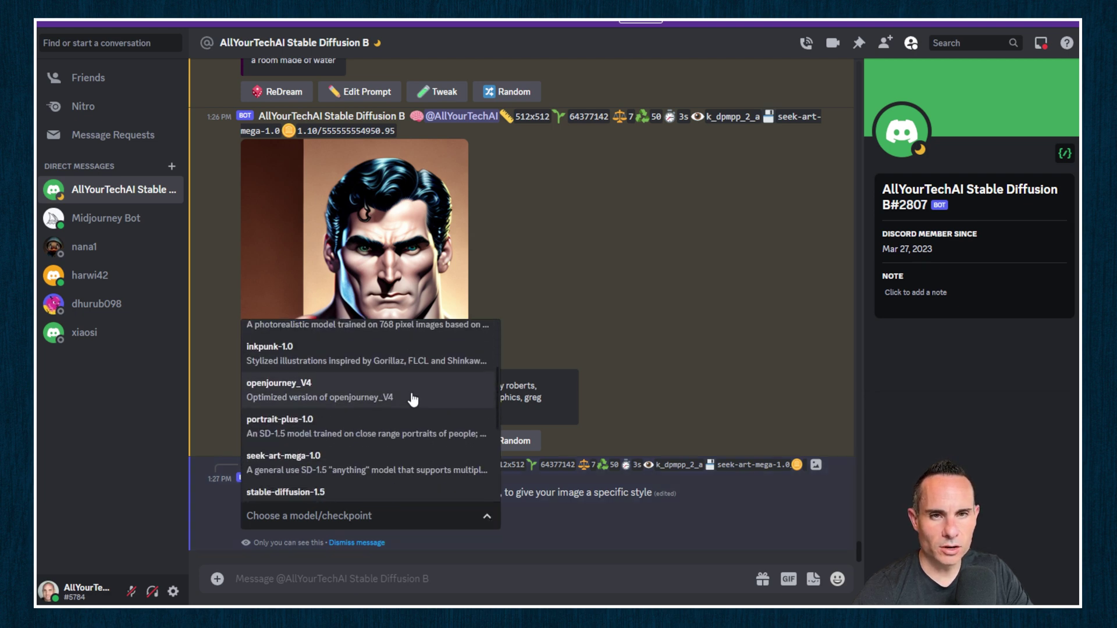
scroll(349, 450, up, 3)
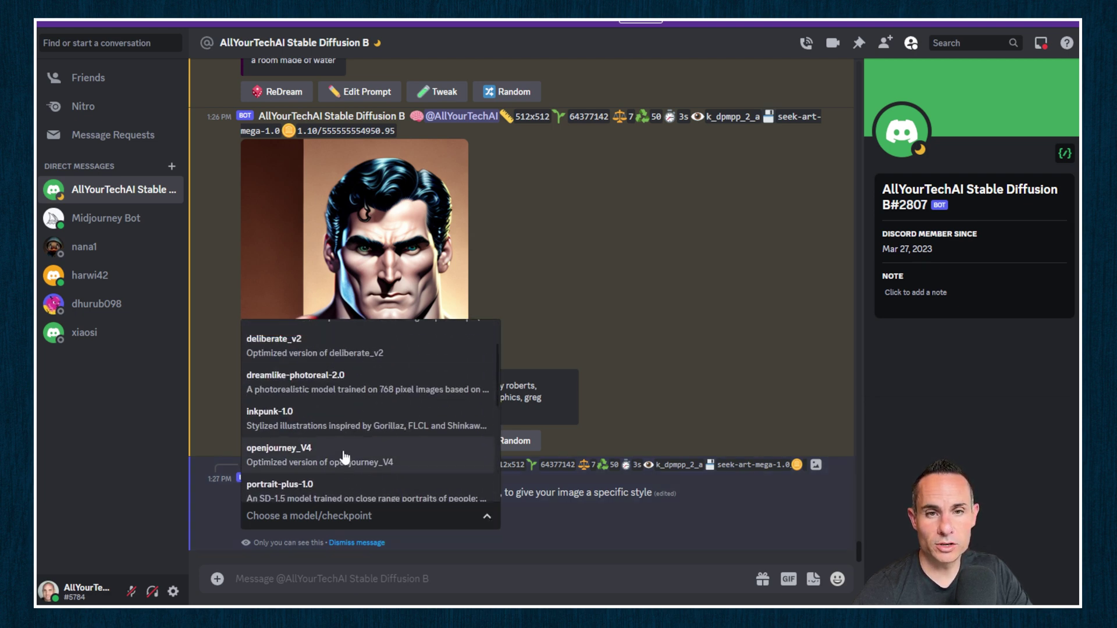
click(350, 450)
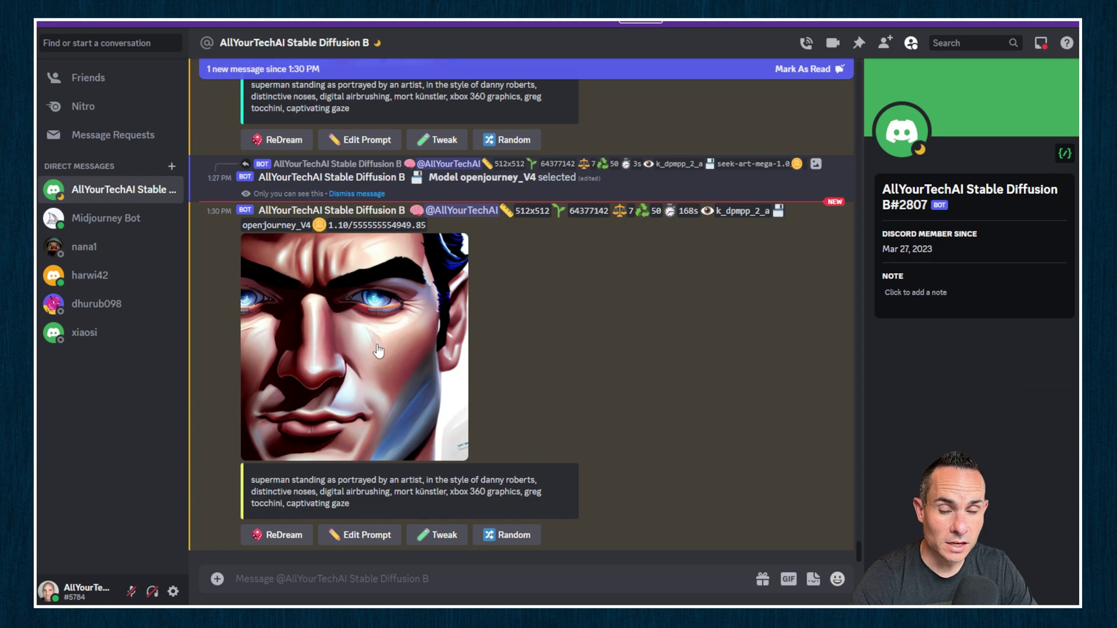
- ReDream the Superman image with a new seed and preview the enlarged result
click(281, 534)
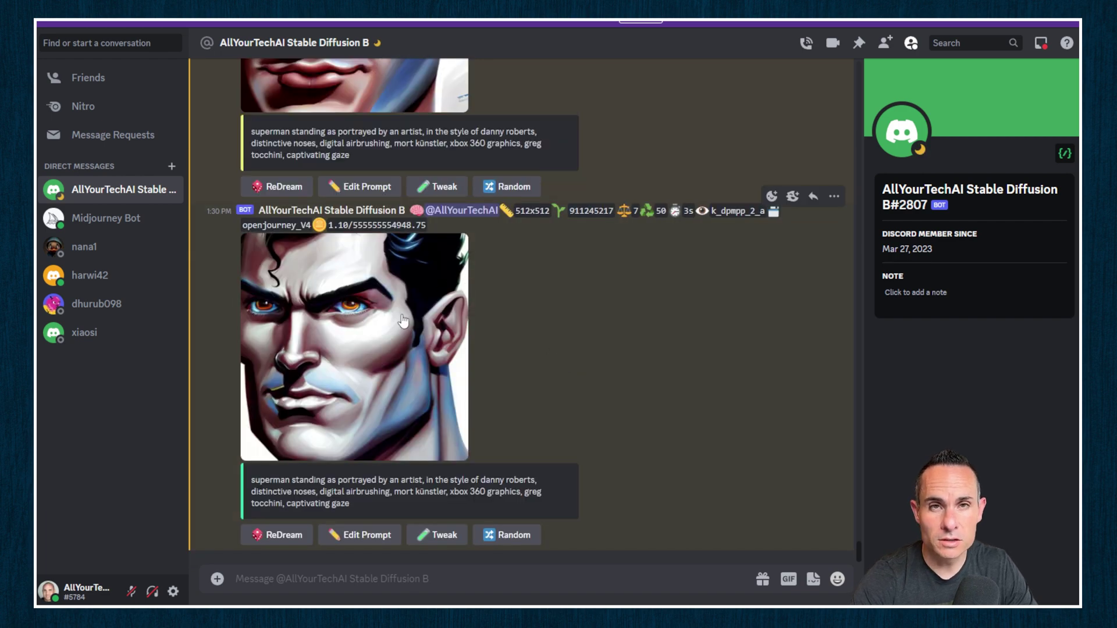
click(402, 318)
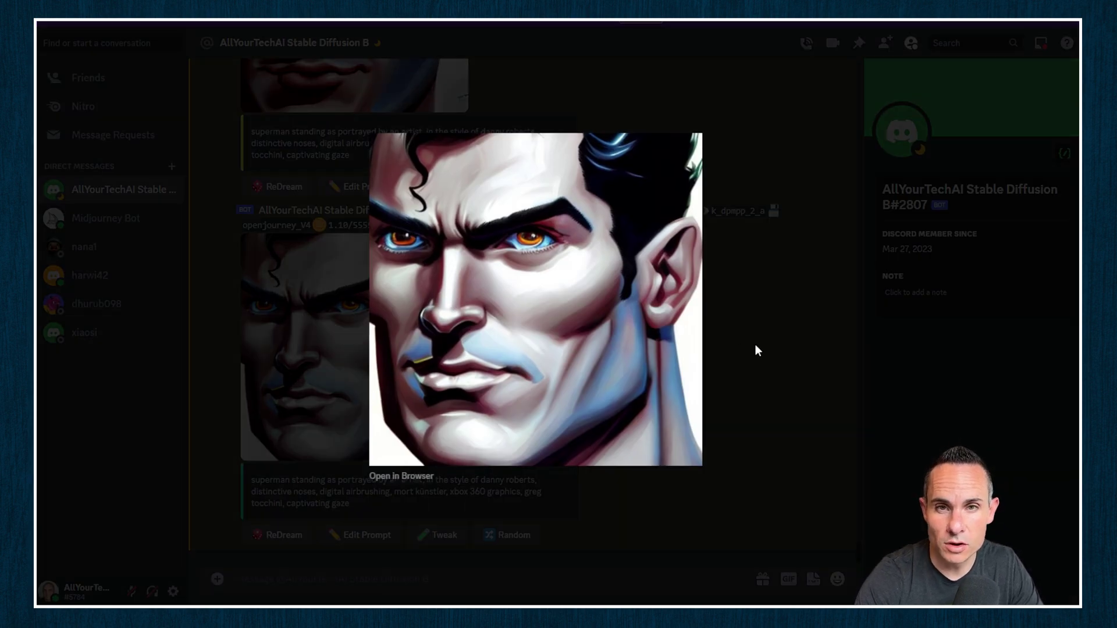
click(756, 347)
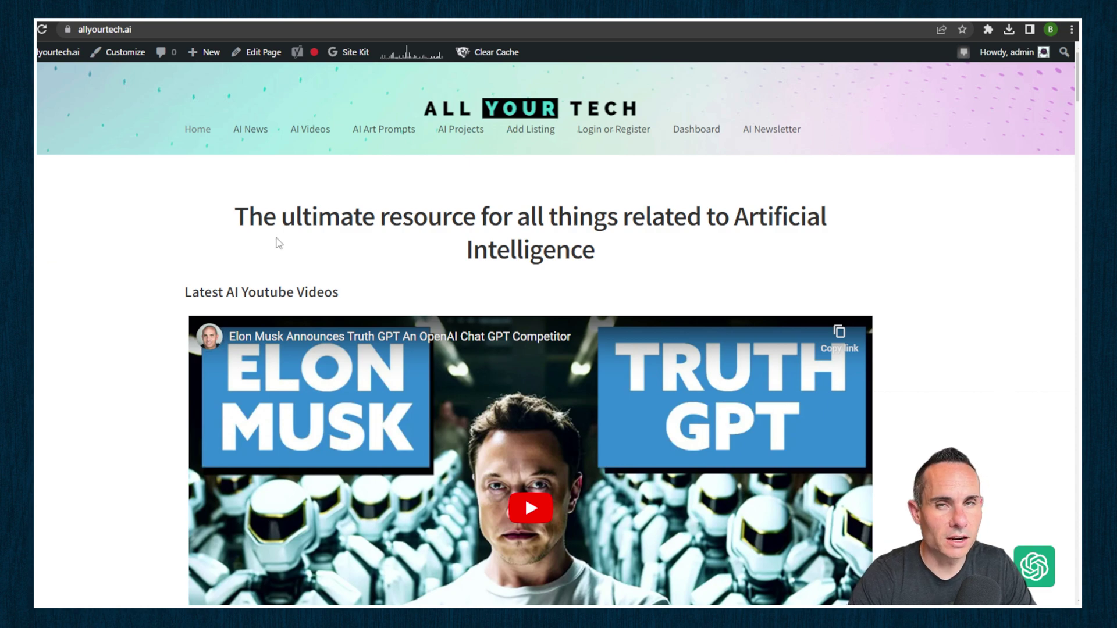
- Open the Warhammer Superman entry in AI Art Prompts and select its prompt and model name seek art mega 1.0
click(384, 131)
scroll(630, 353, down, 10)
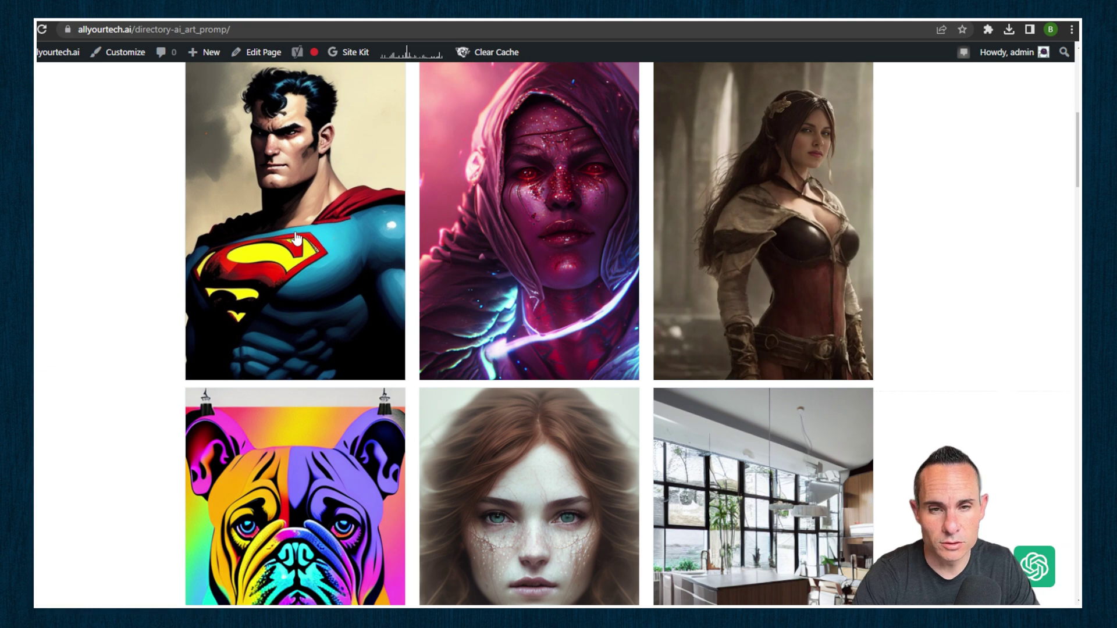
click(301, 190)
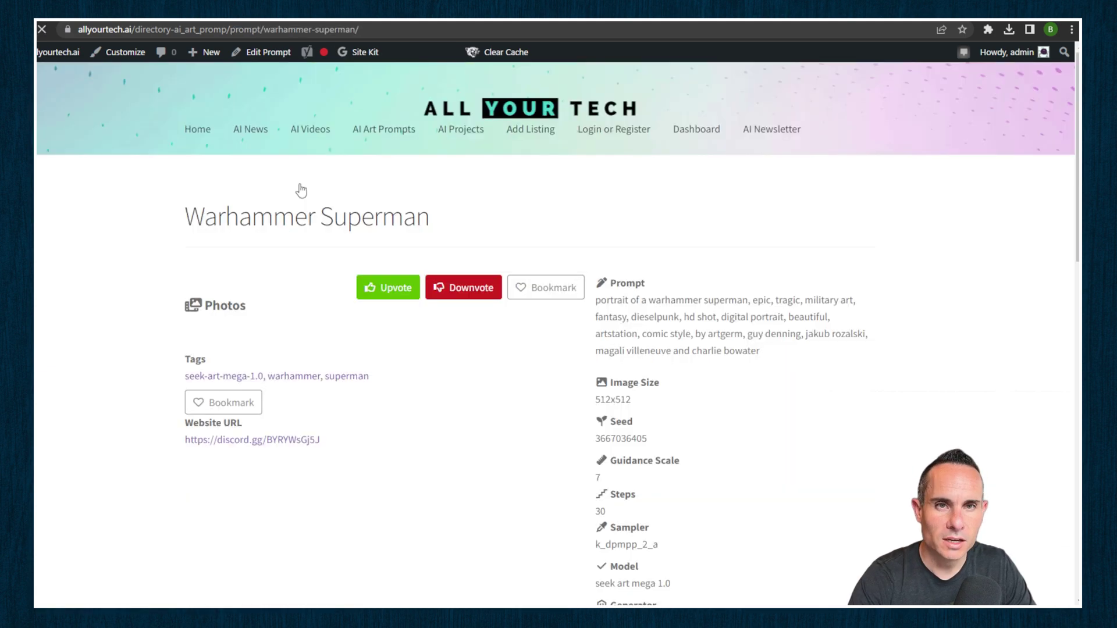
scroll(766, 285, down, 2)
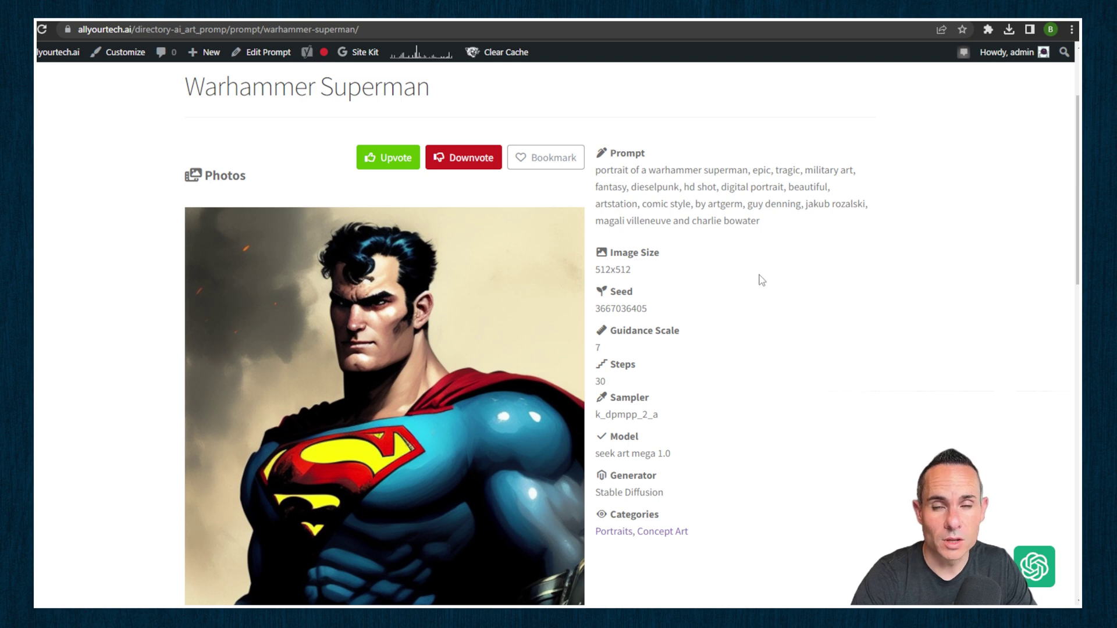
drag(595, 170, 778, 223)
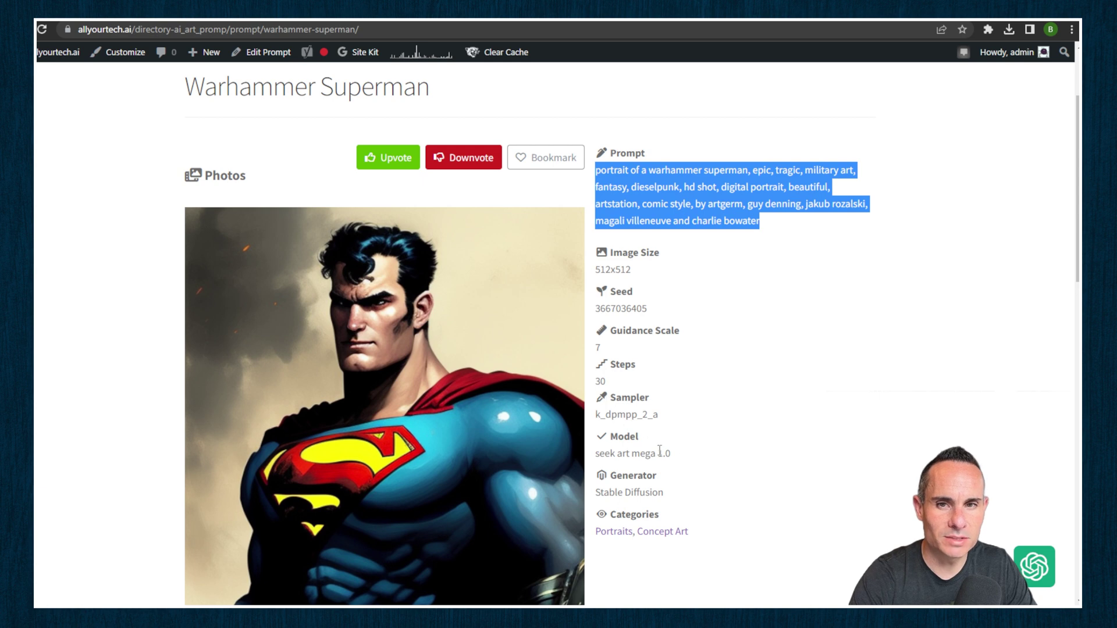
drag(675, 460, 594, 456)
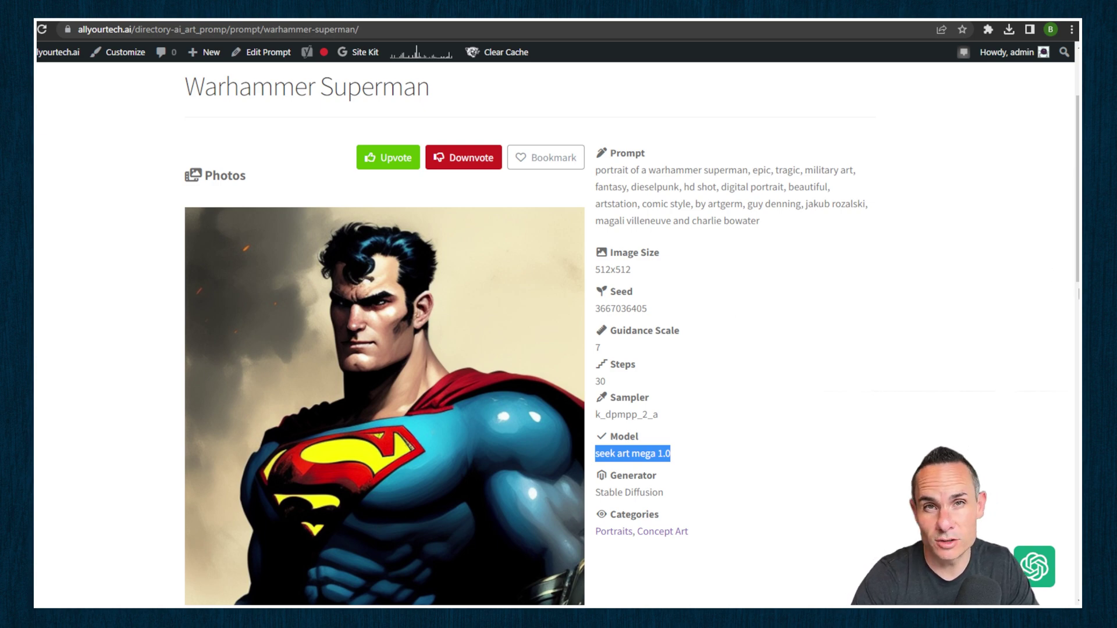
scroll(558, 325, down, 10)
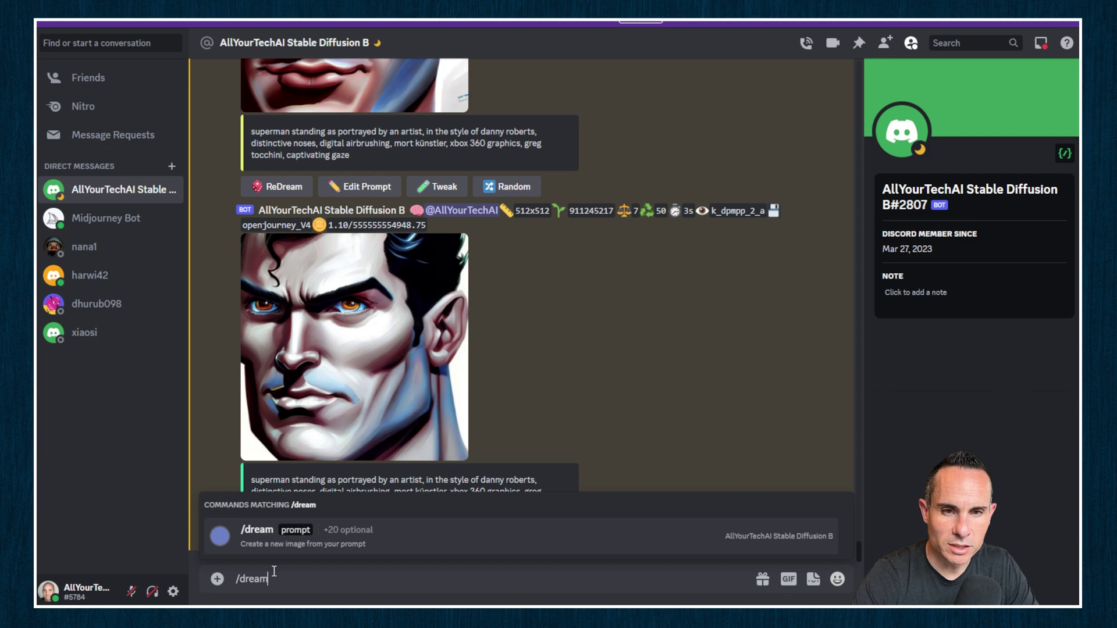
mouse_move(348, 534)
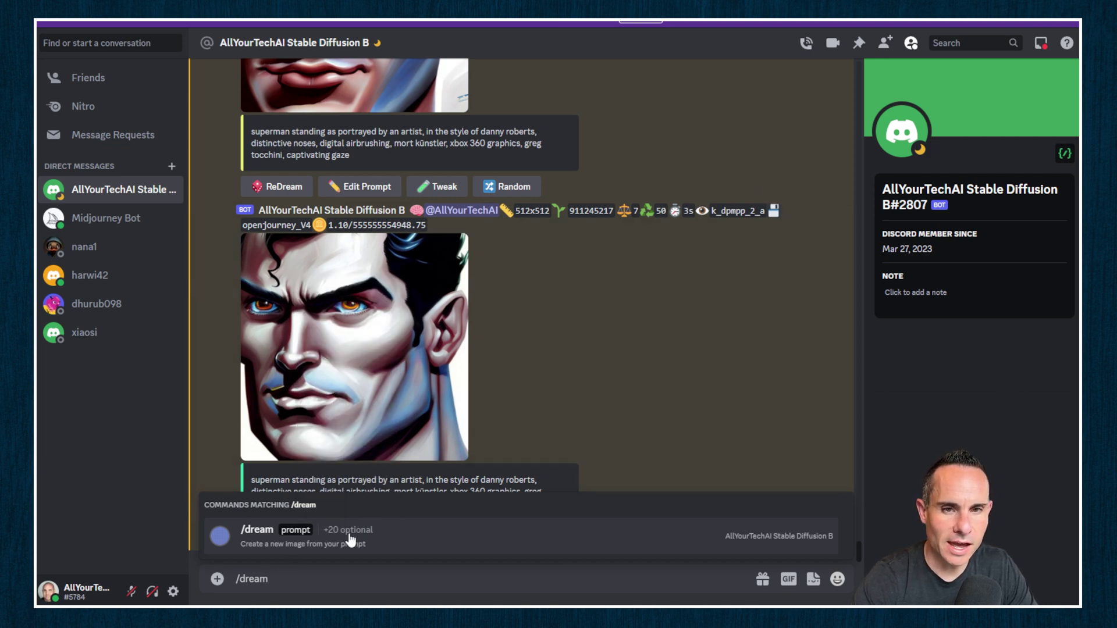
click(348, 535)
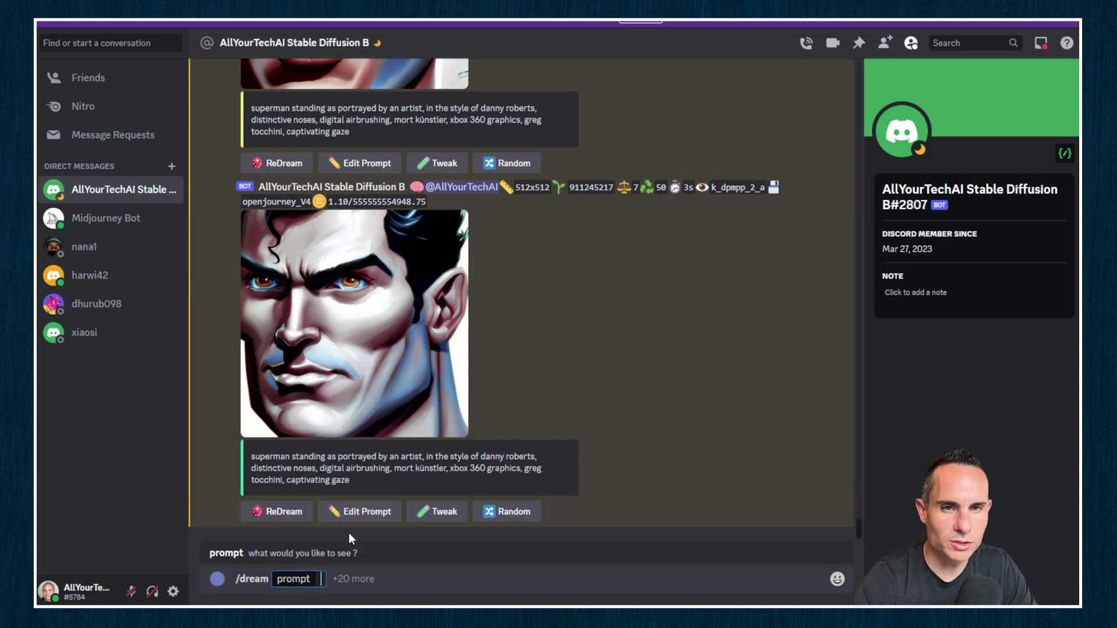
click(352, 578)
click(221, 325)
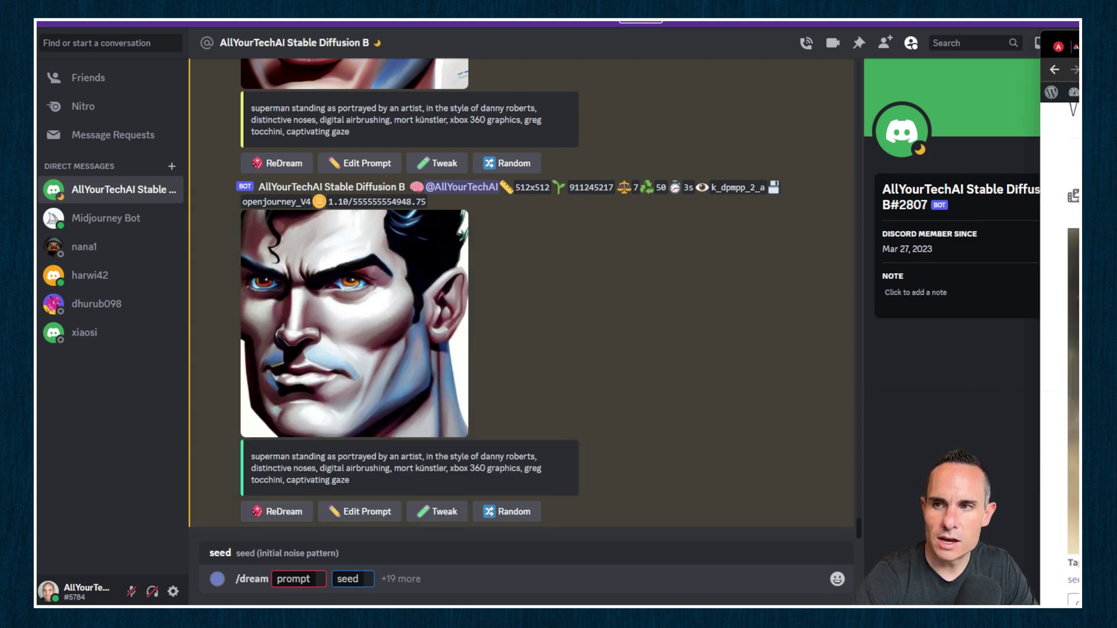
right_click(368, 578)
click(395, 561)
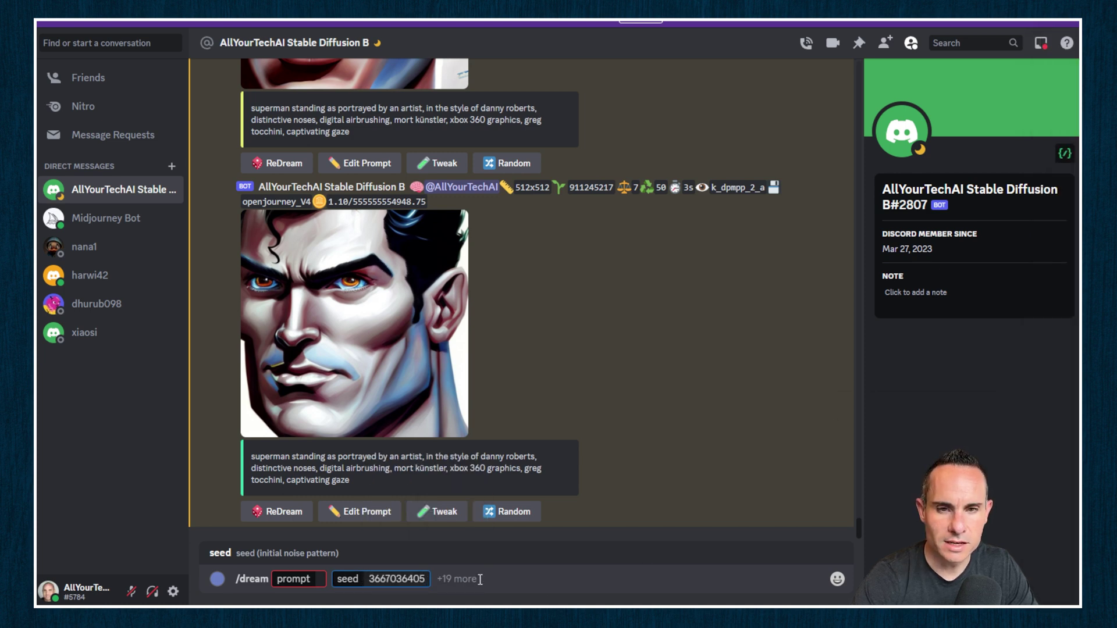
- Add guidance scale 7, 30 steps and model seek-art-mega-1.0, then send the request
click(454, 579)
click(249, 353)
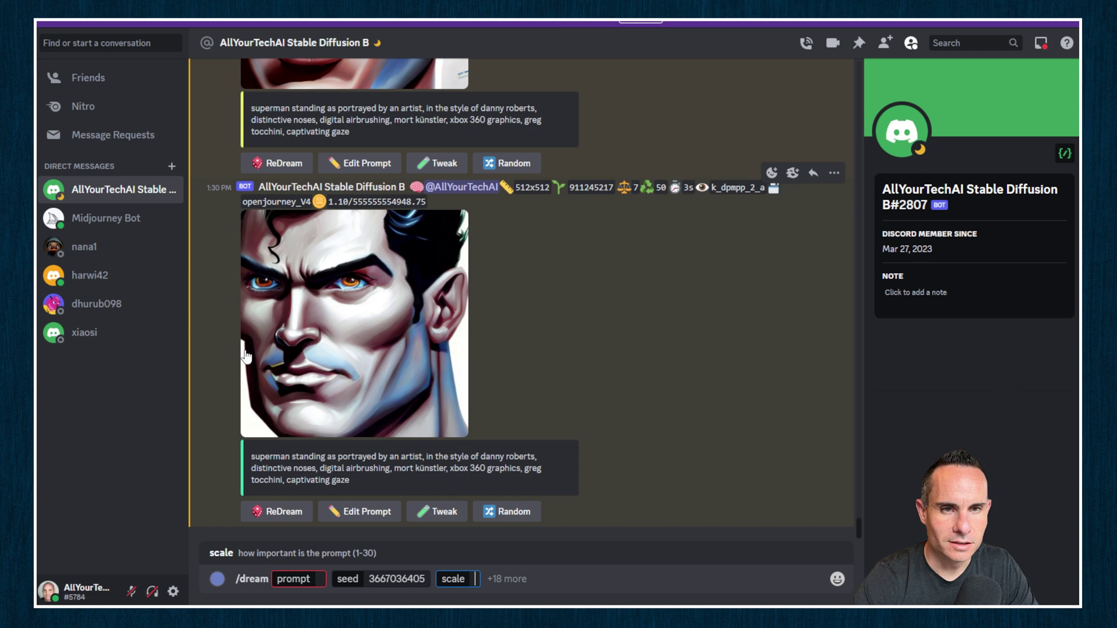
text(7)
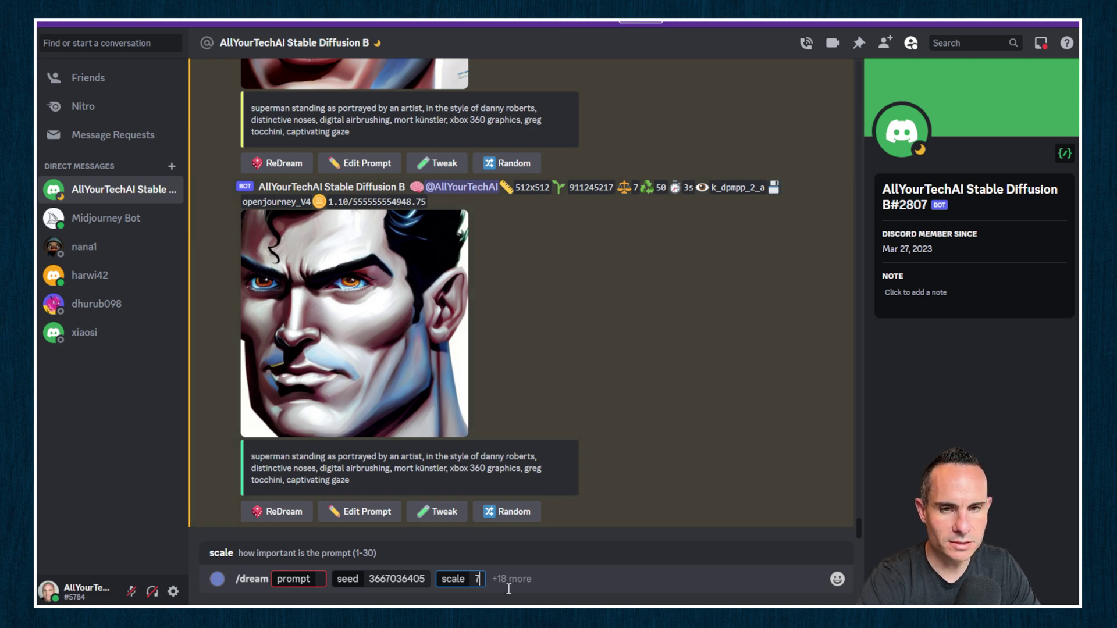
key(Tab)
text(30)
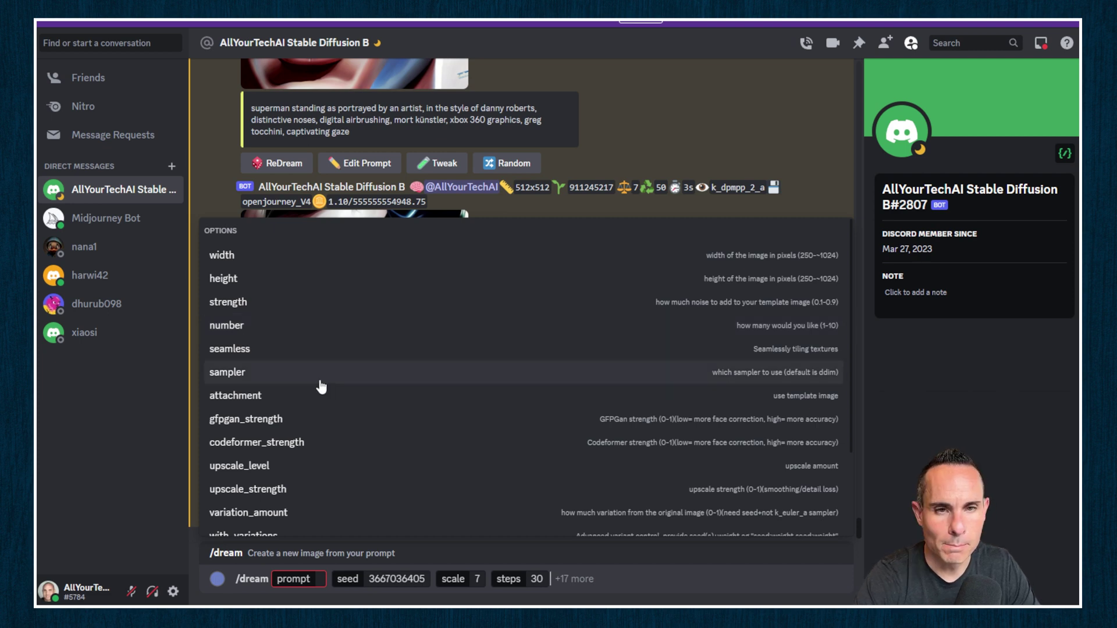
text(model)
key(Tab)
text(seek-art-m)
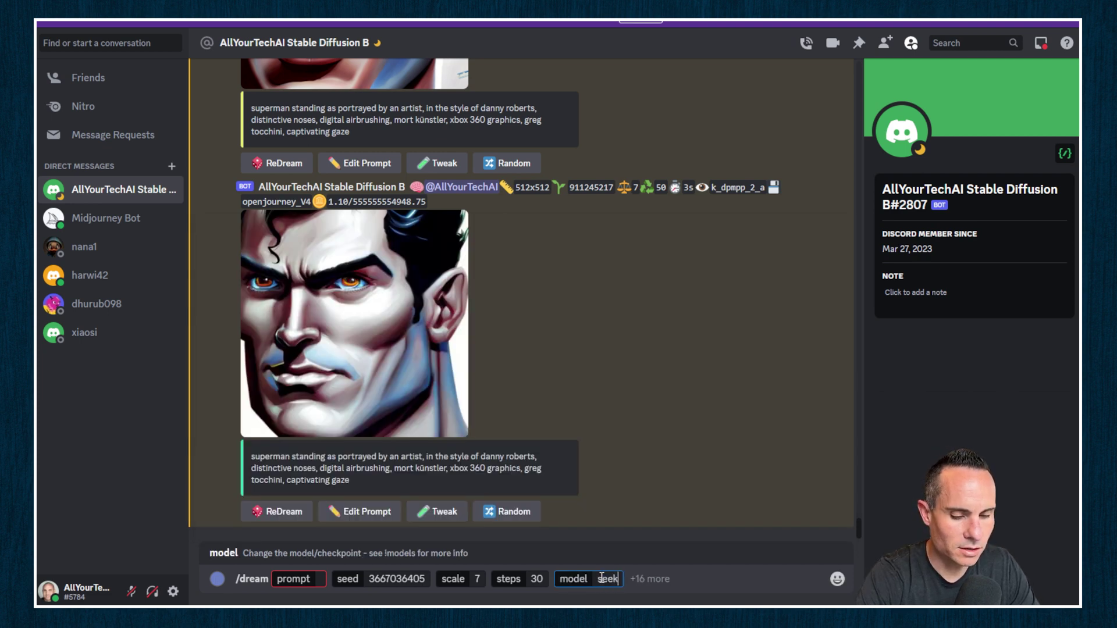
text(ega-1.0)
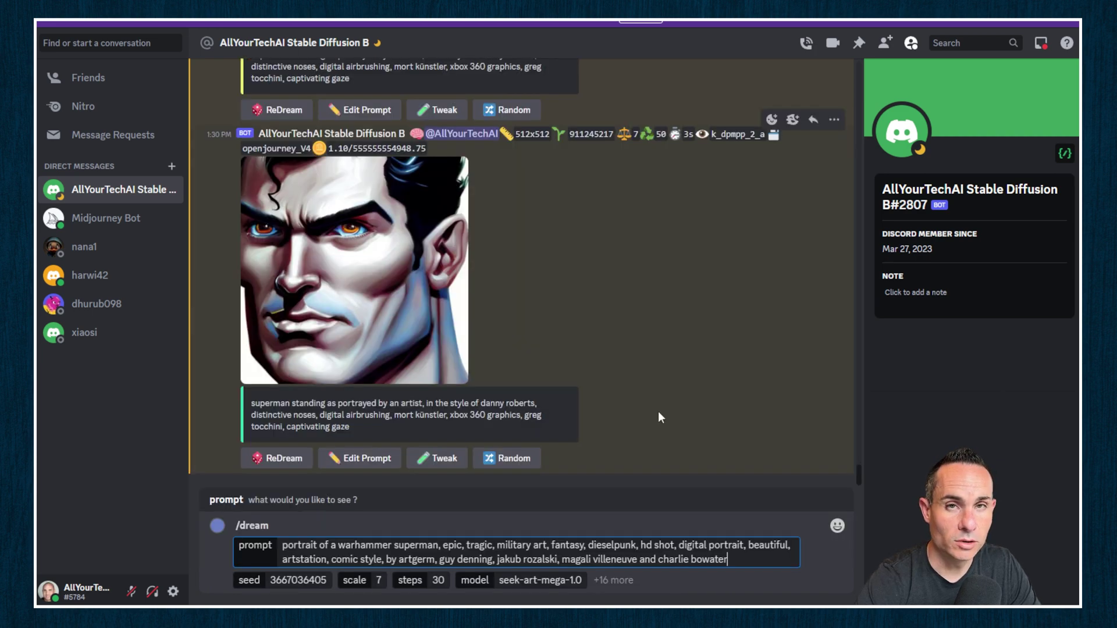
key(Return)
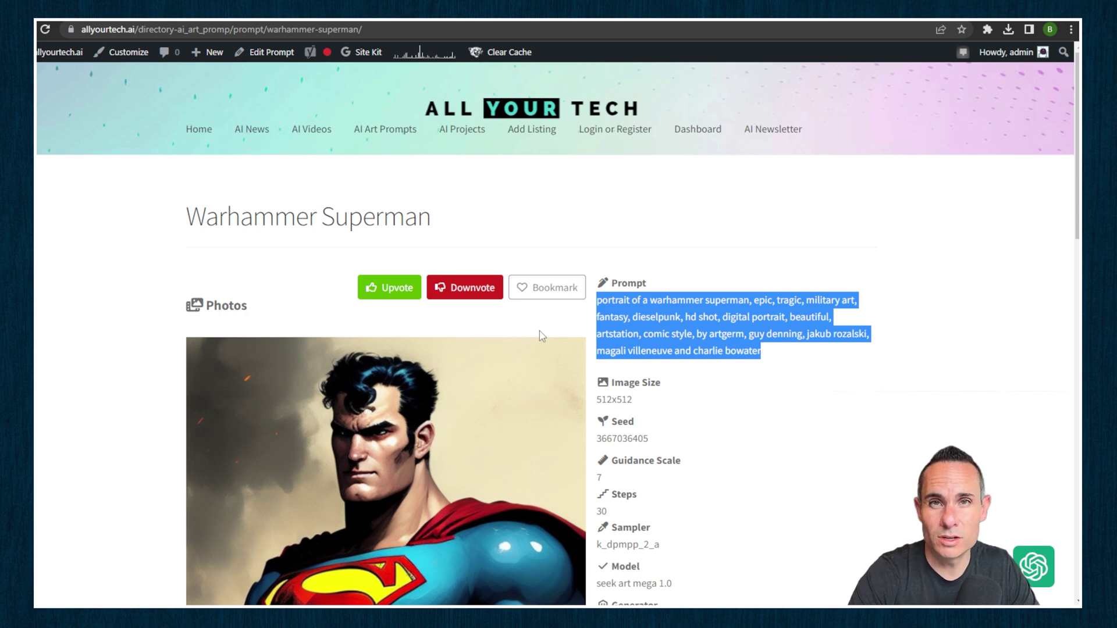
- From the AI Art Prompts directory, view the empty Add Prompt submission form
click(371, 130)
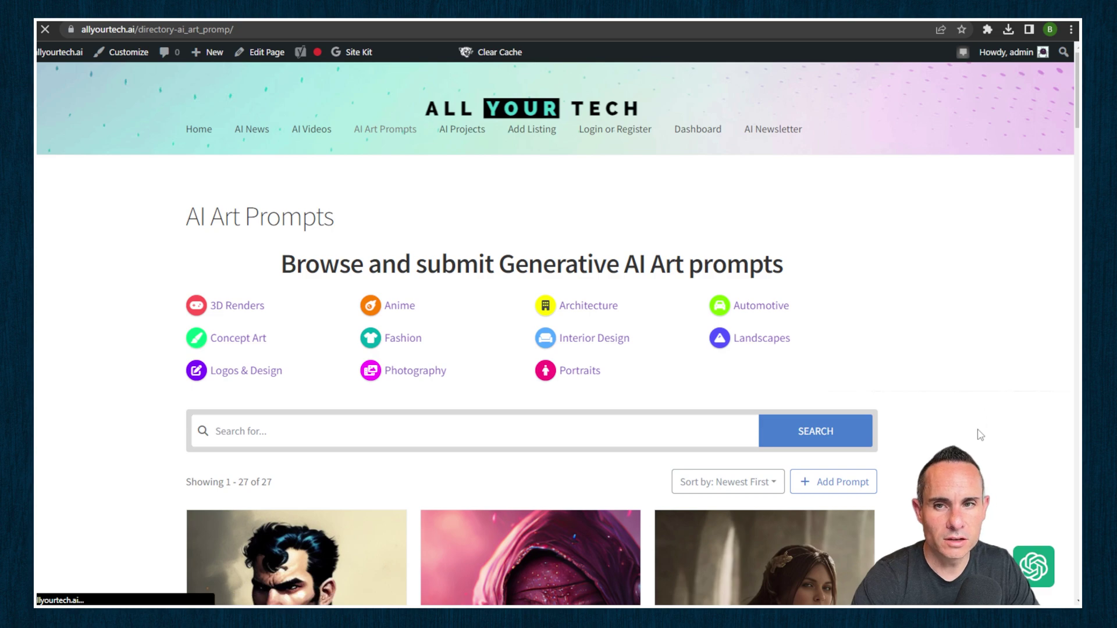
scroll(979, 436, down, 2)
scroll(979, 435, down, 2)
click(829, 221)
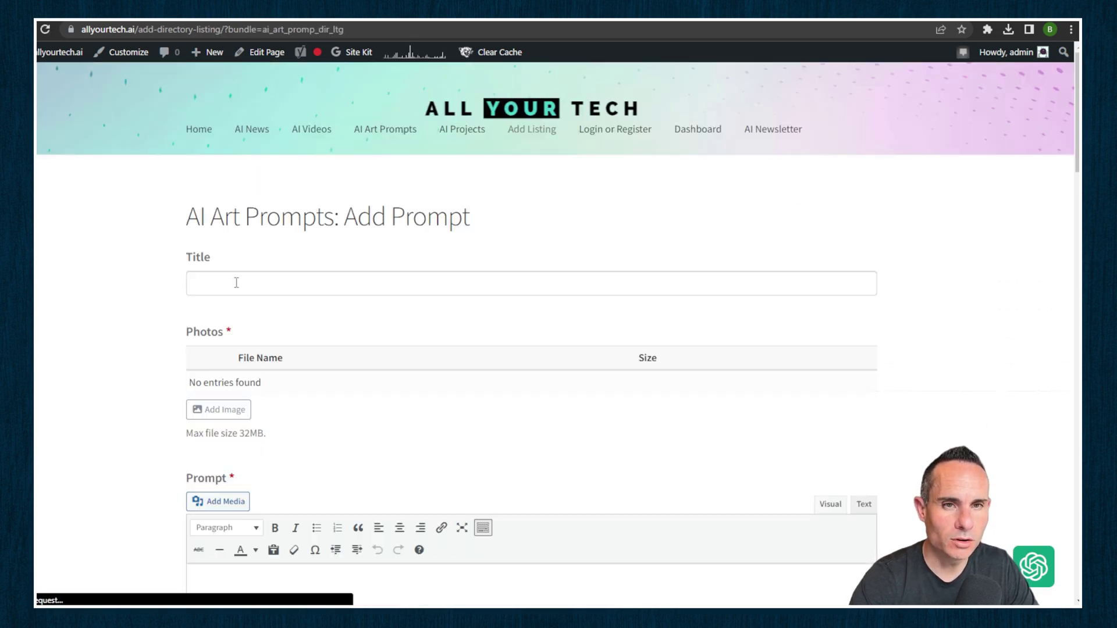
scroll(454, 461, down, 15)
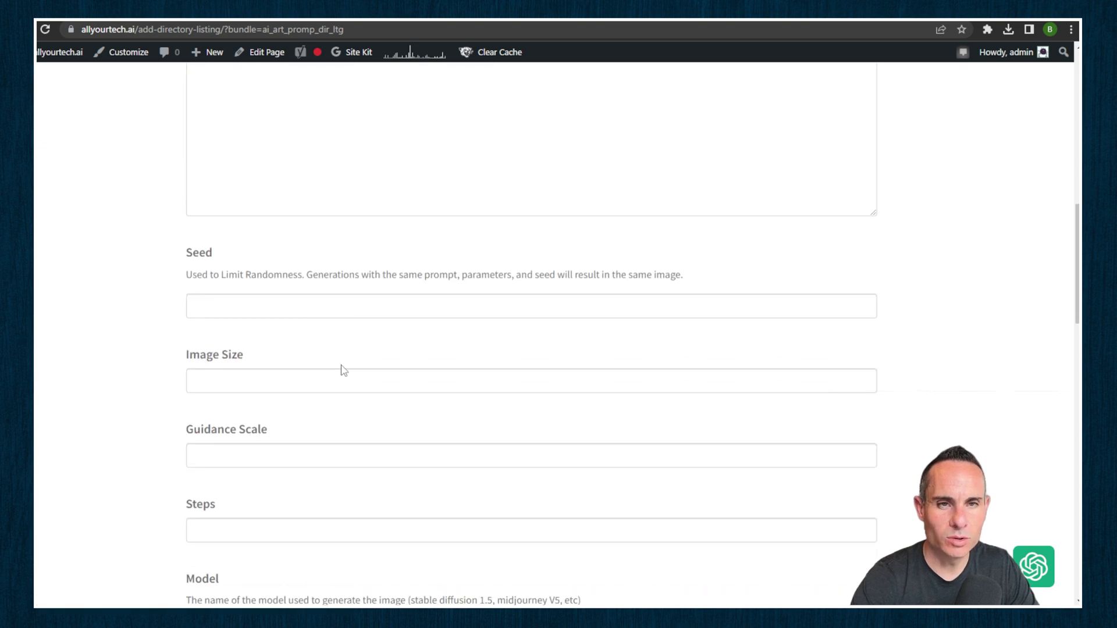
scroll(343, 371, up, 15)
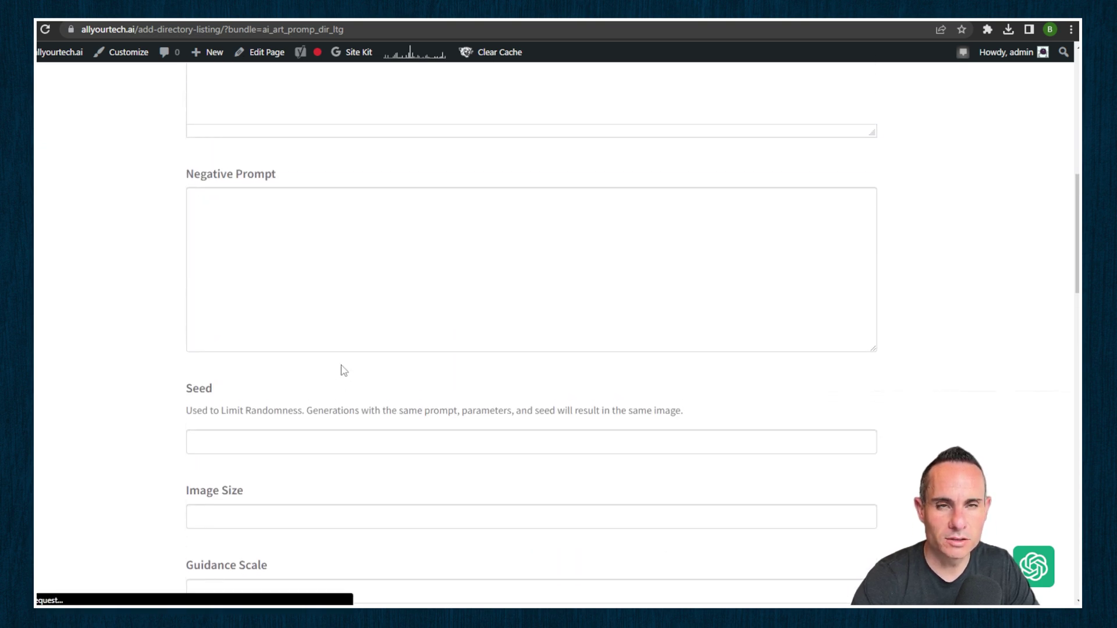
scroll(344, 371, up, 3)
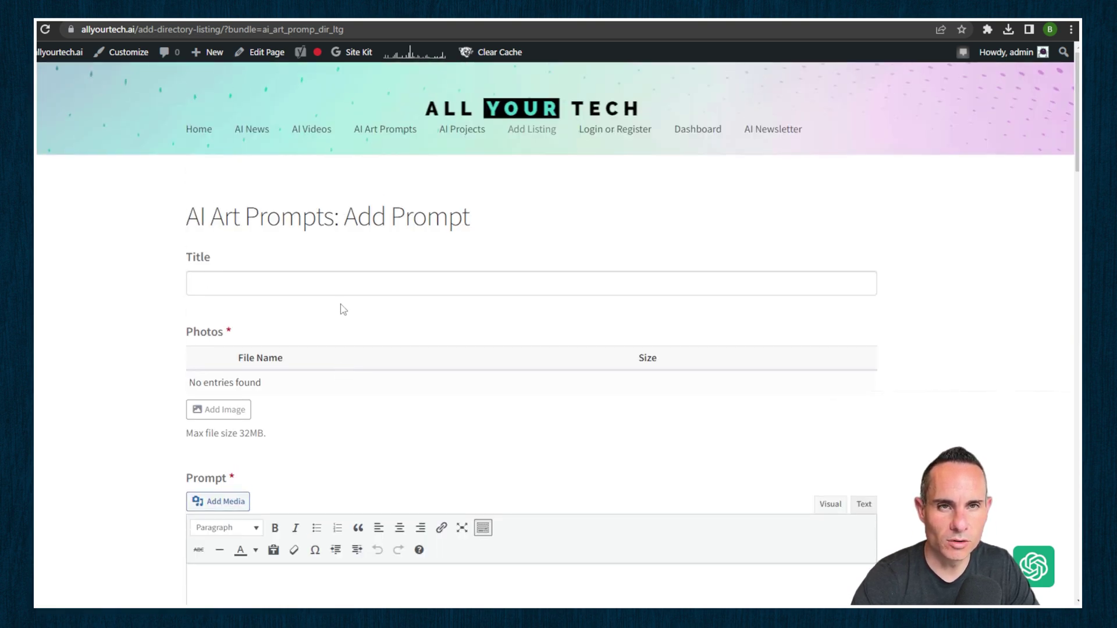
- Return to AI Art Prompts and browse down through the gallery of prompt images
click(376, 132)
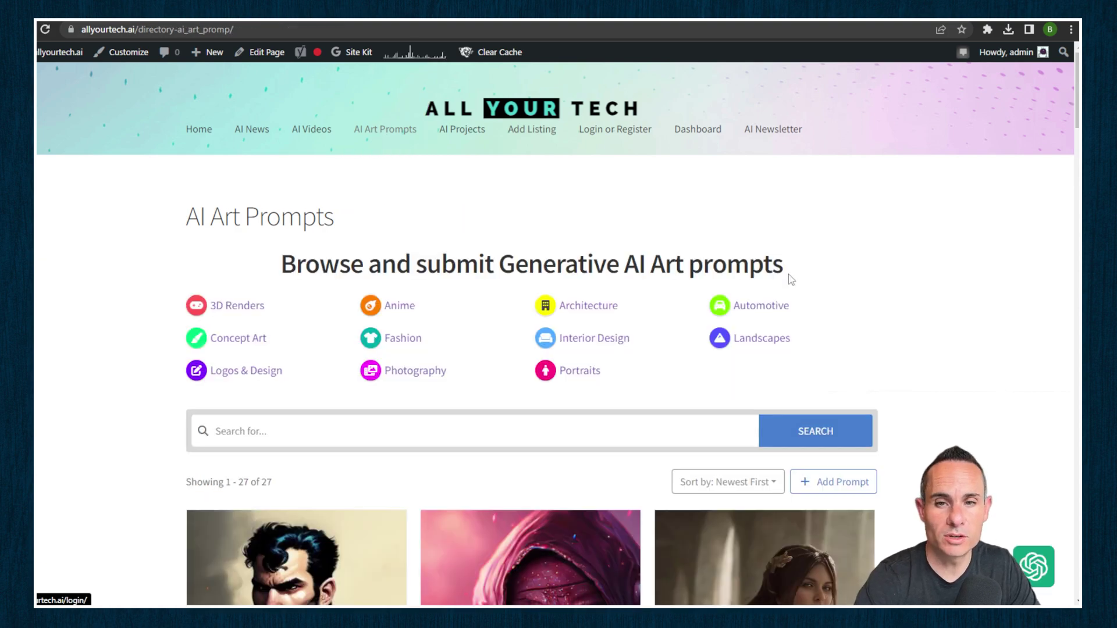
scroll(783, 279, down, 10)
scroll(778, 280, down, 12)
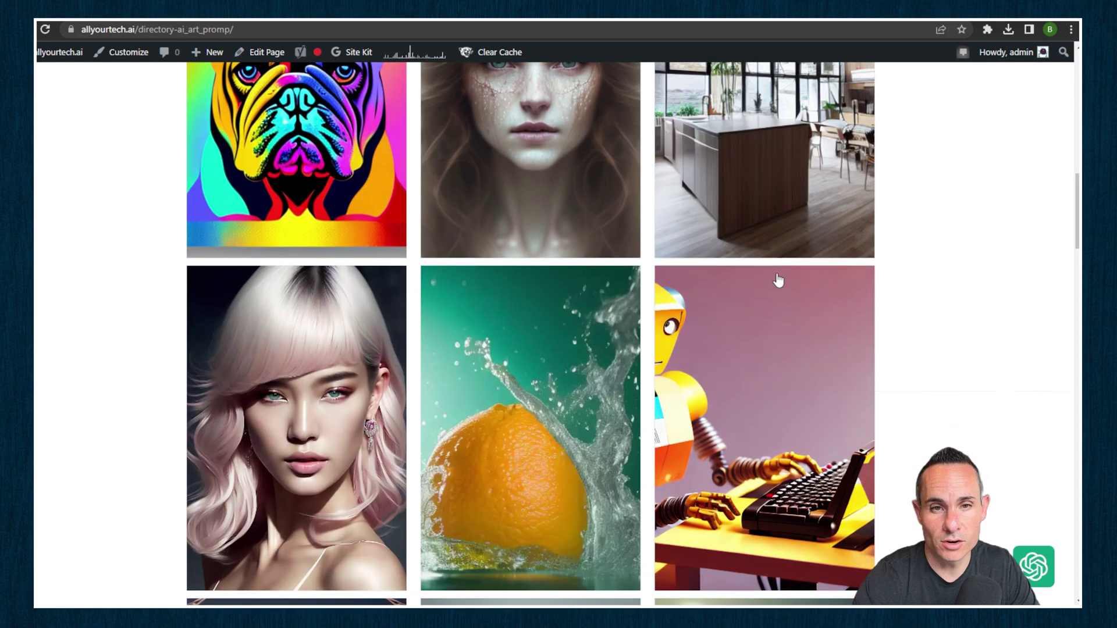
scroll(776, 280, down, 12)
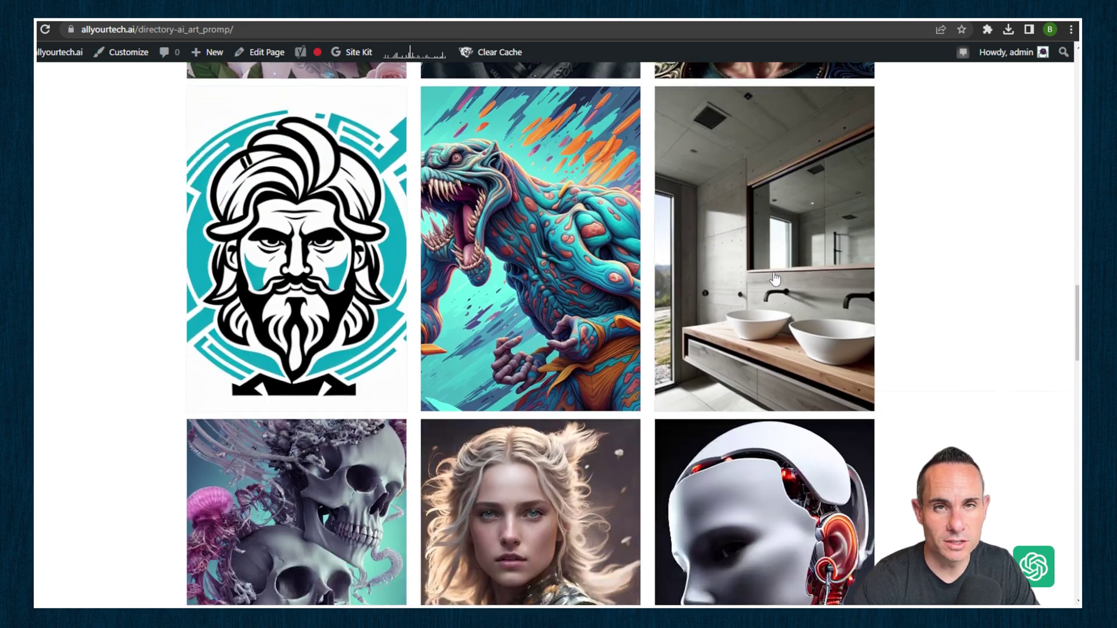